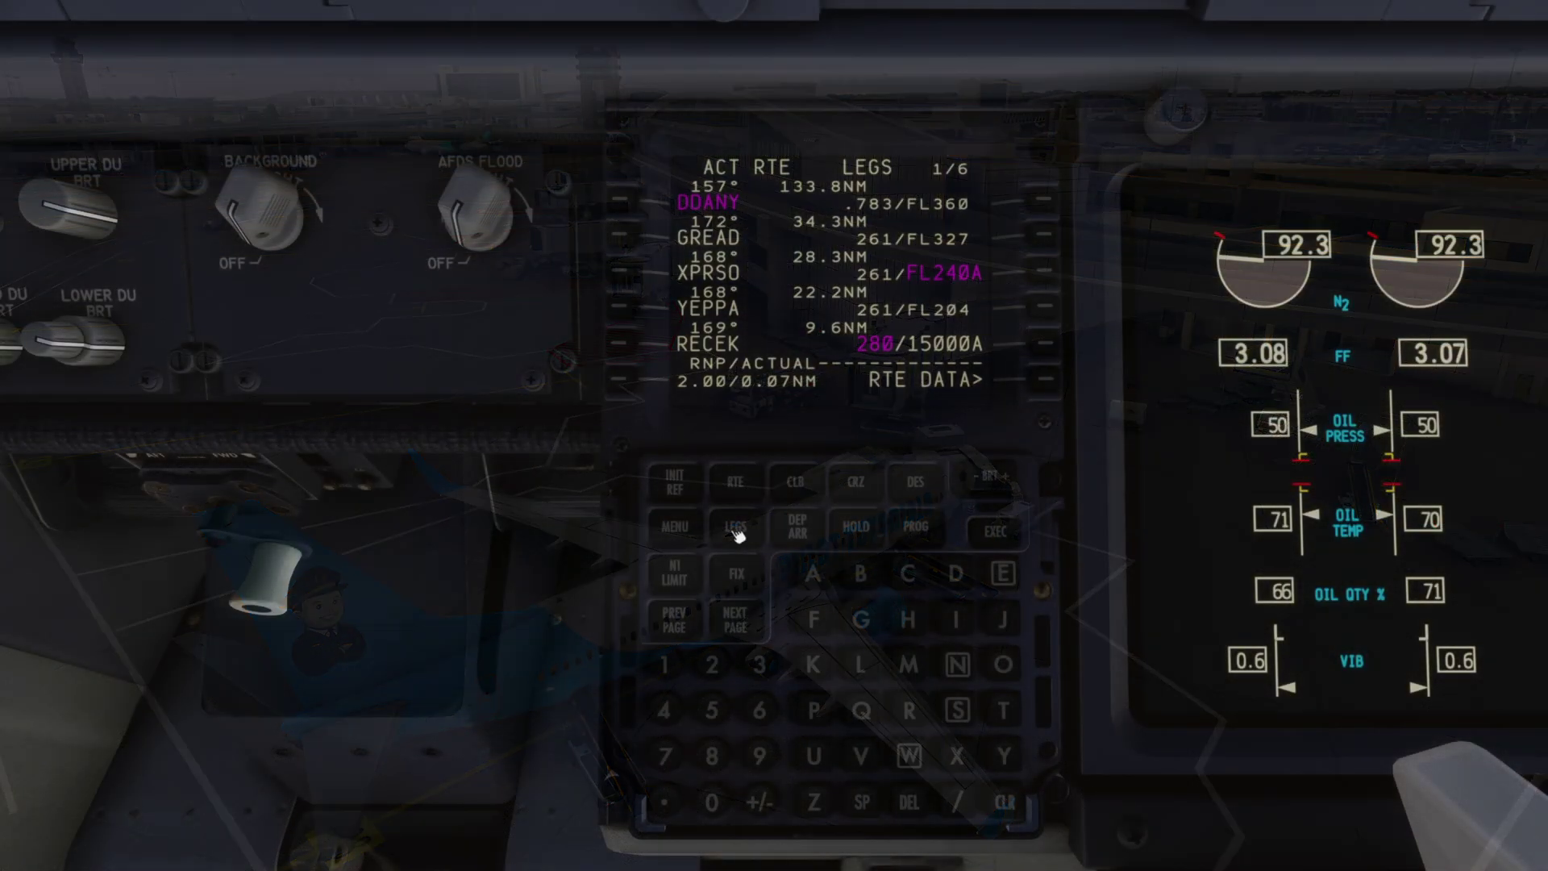
Step: Navigate the FMC to the PMDG SETUP simulation options page
{"action": "left_click", "coordinate": [684, 535]}
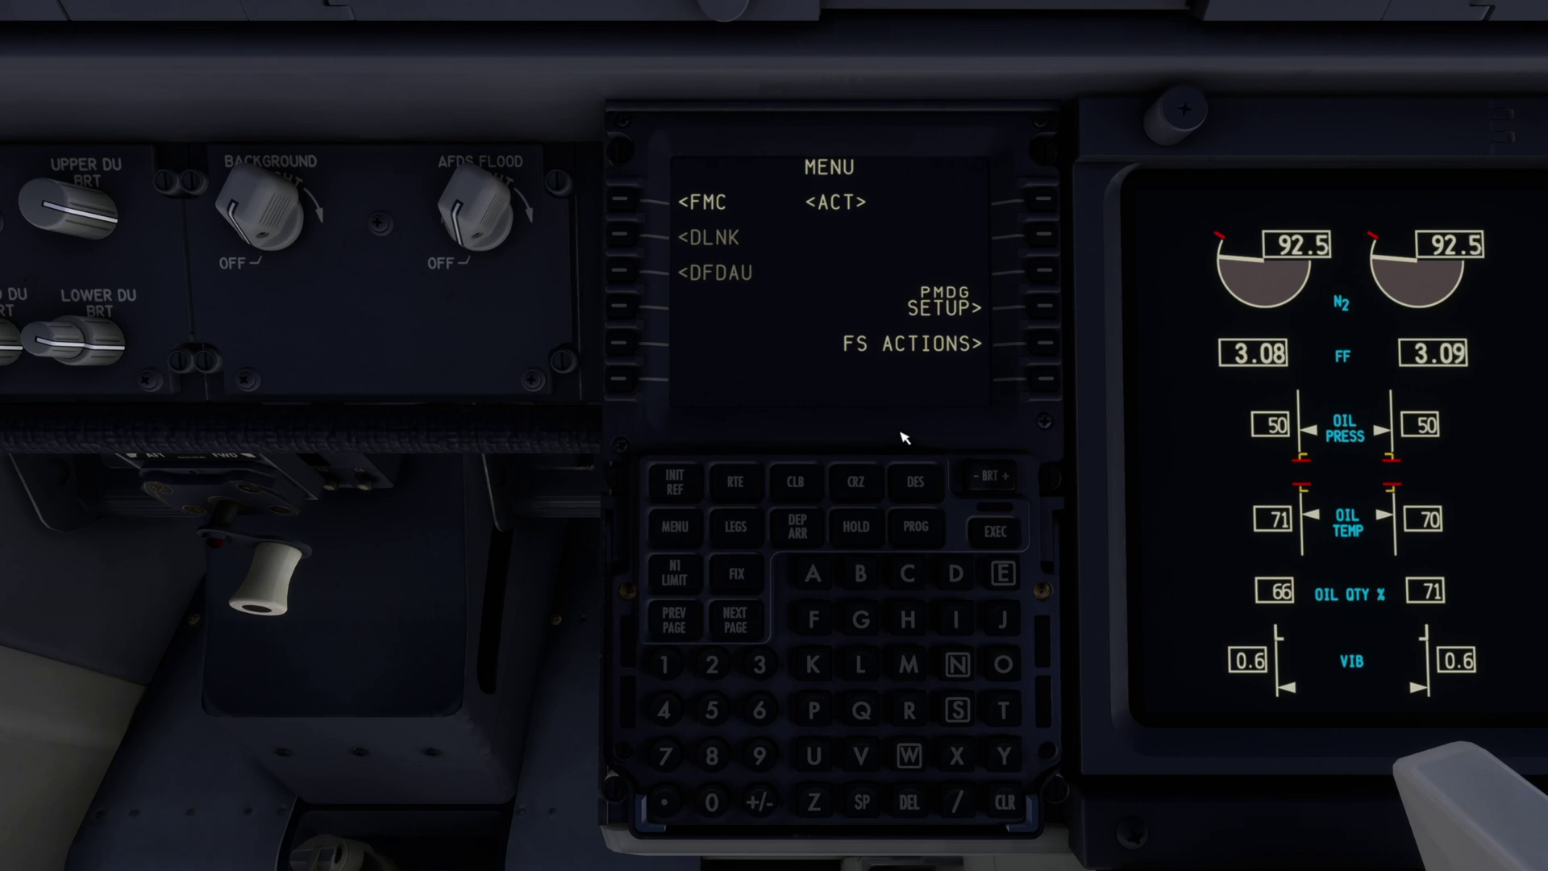
{"action": "left_click", "coordinate": [1043, 309]}
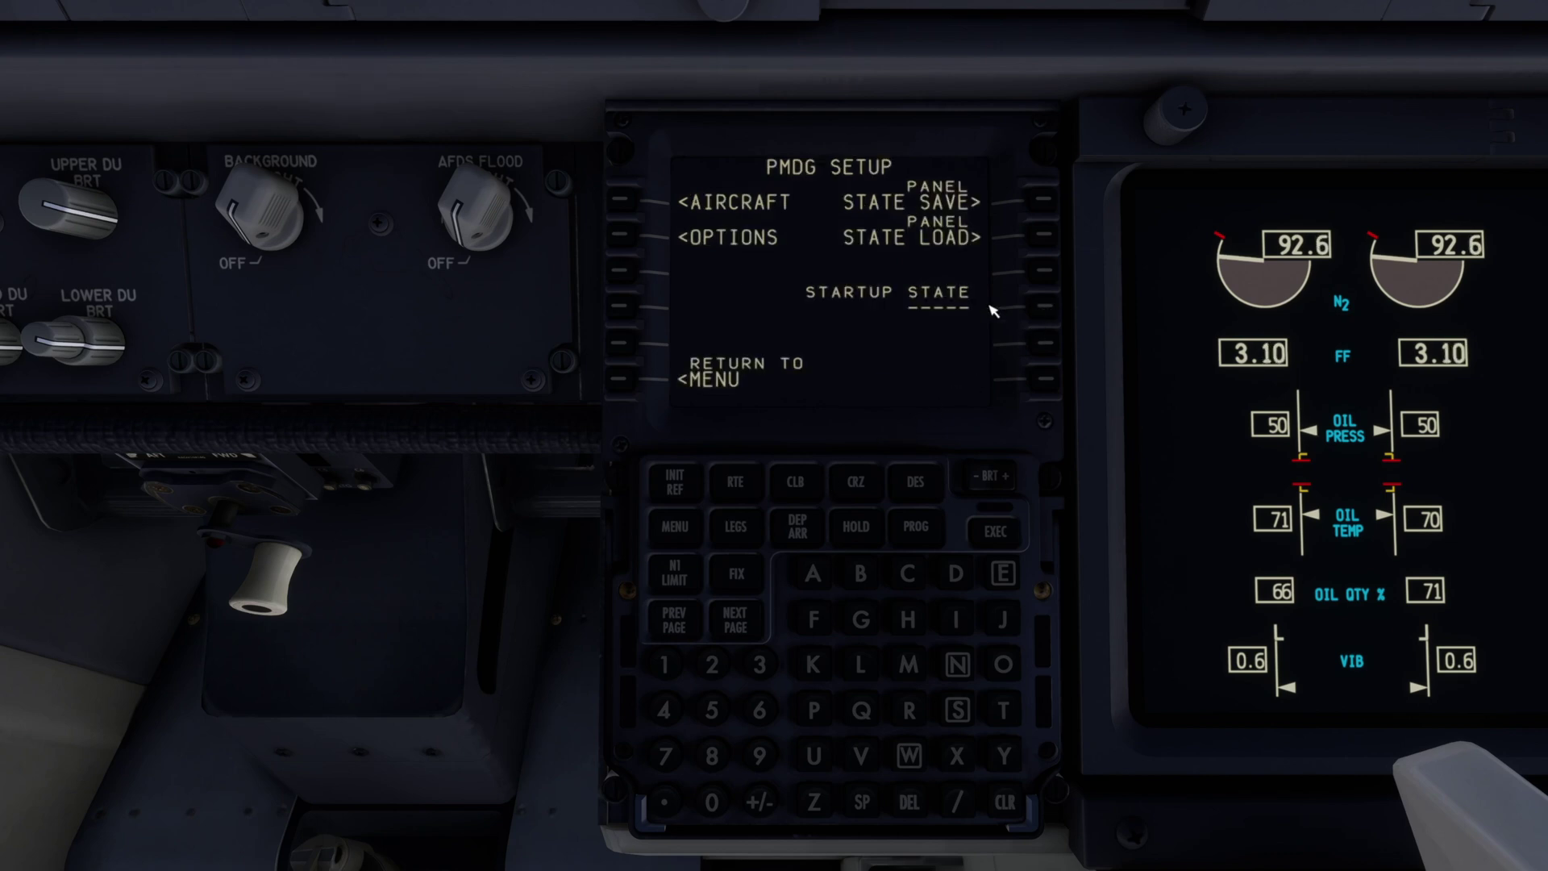
{"action": "left_click", "coordinate": [622, 237]}
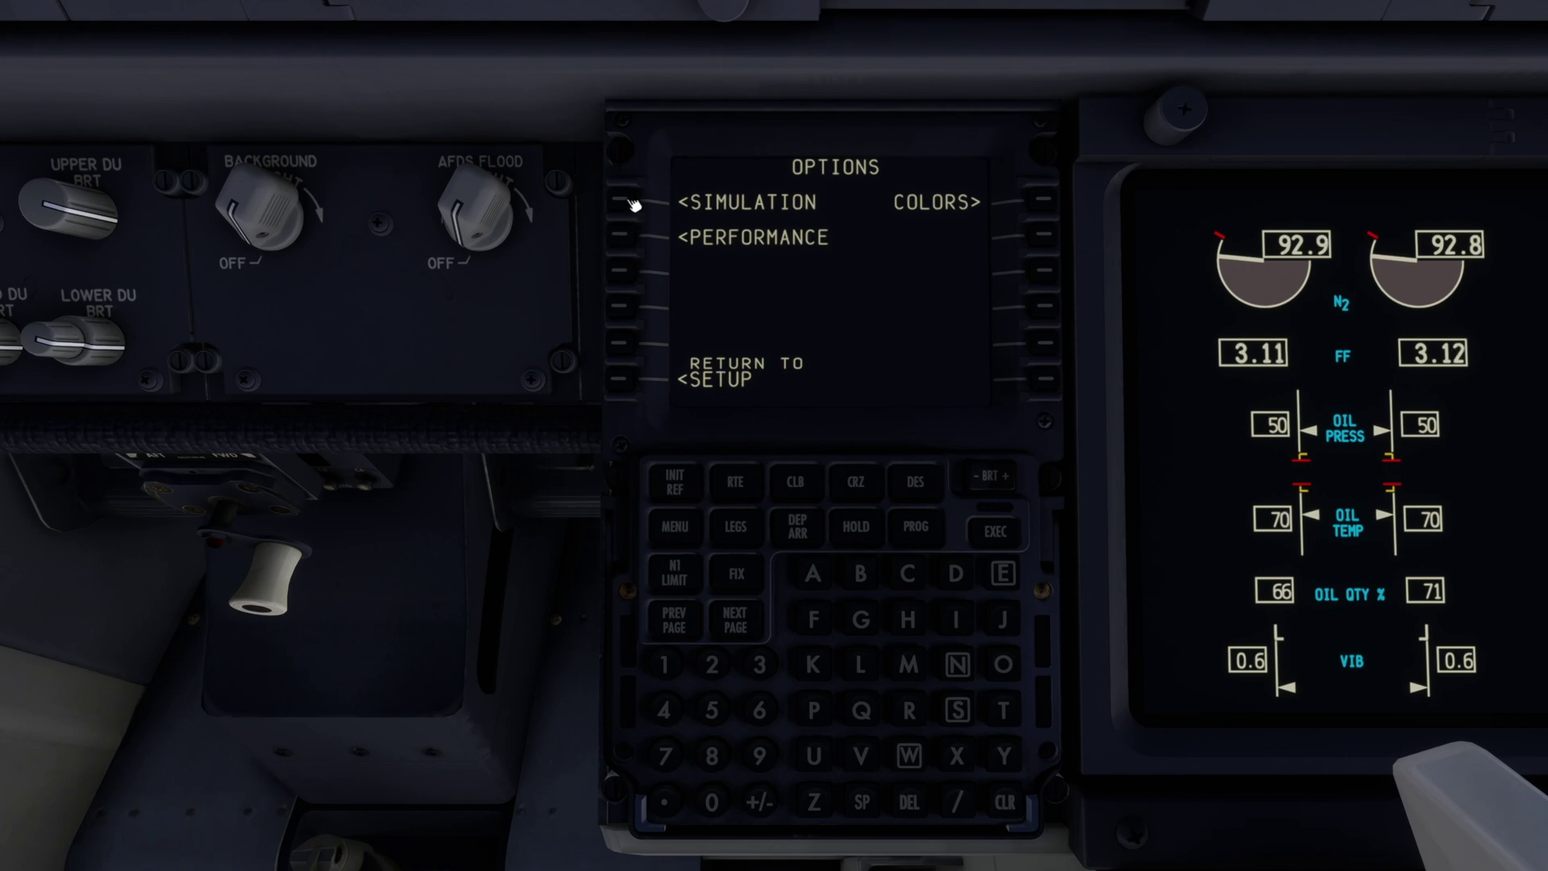
{"action": "left_click", "coordinate": [635, 205]}
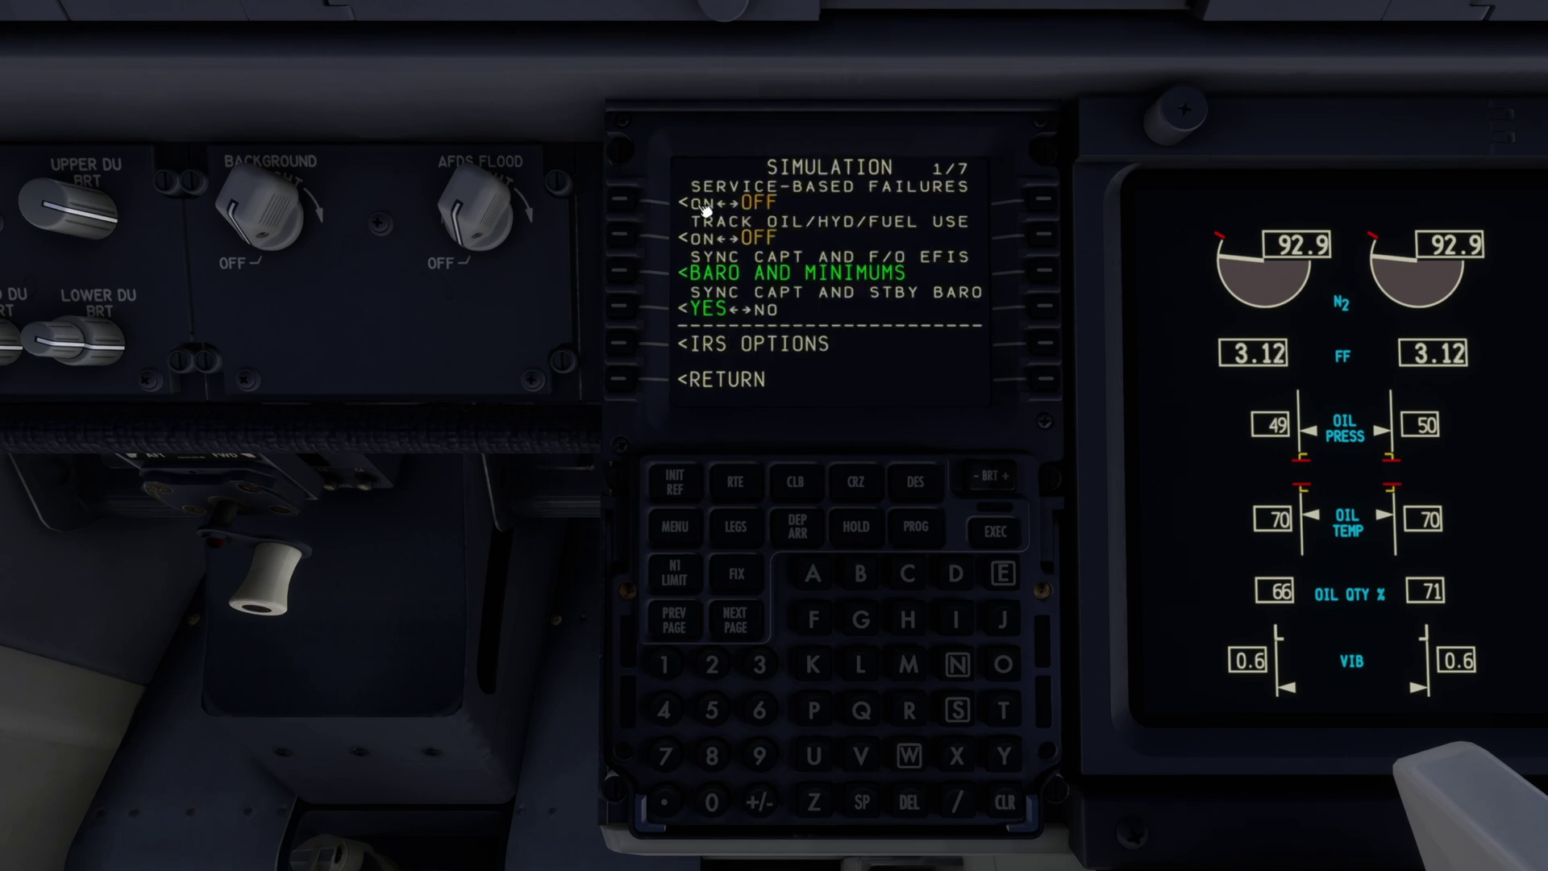
Step: Toggle SERVICE-BASED FAILURES on and back off, then return toward the aircraft setup pages
{"action": "left_click", "coordinate": [628, 206]}
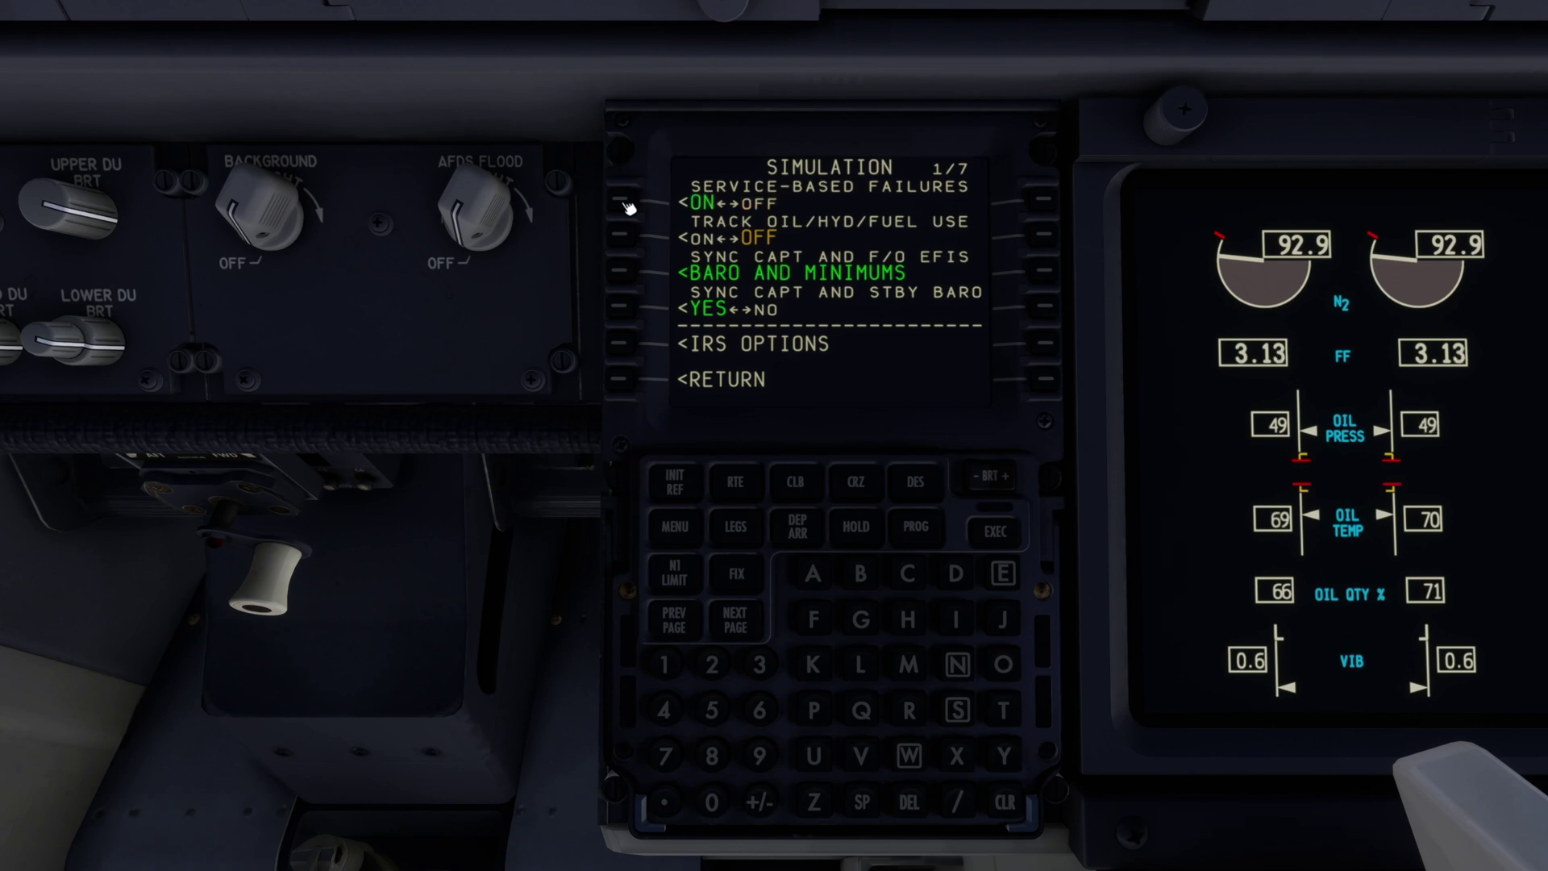
{"action": "left_click", "coordinate": [627, 207]}
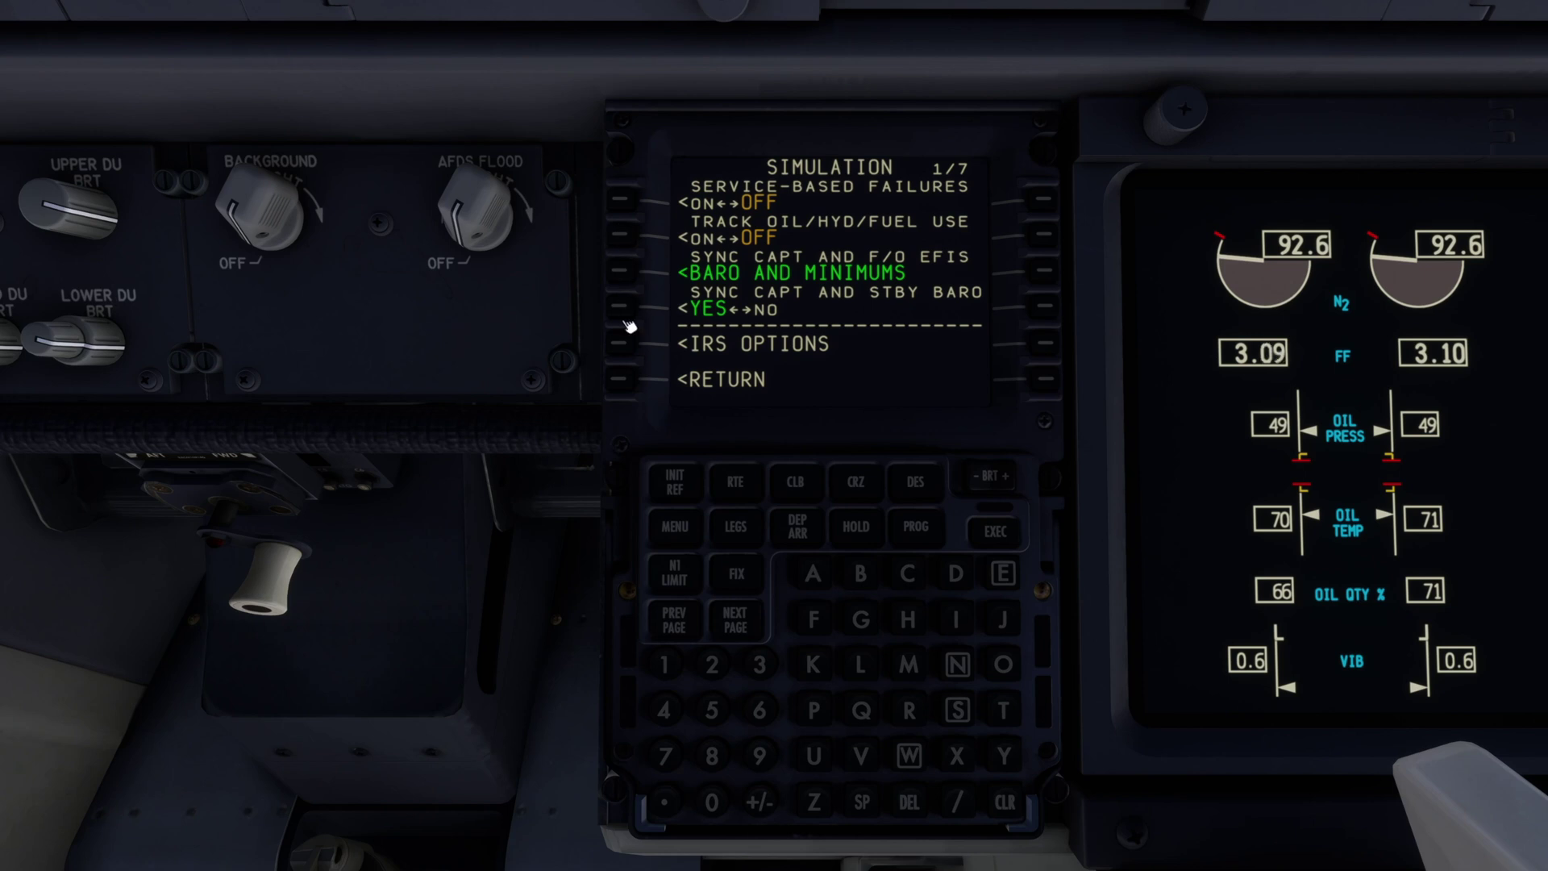
{"action": "left_click", "coordinate": [620, 386]}
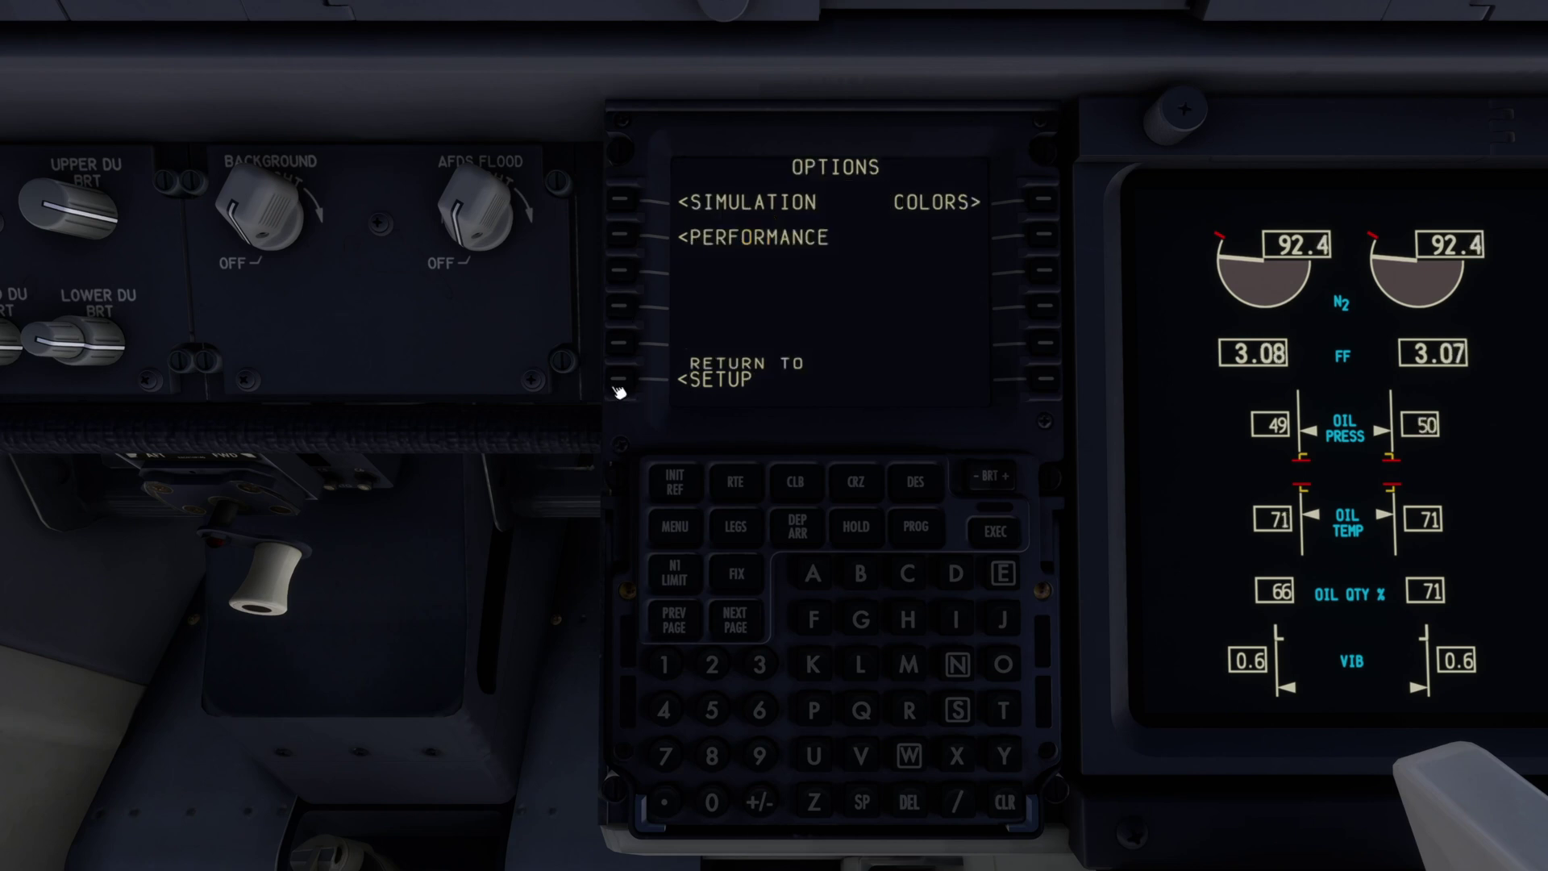
{"action": "left_click", "coordinate": [620, 386]}
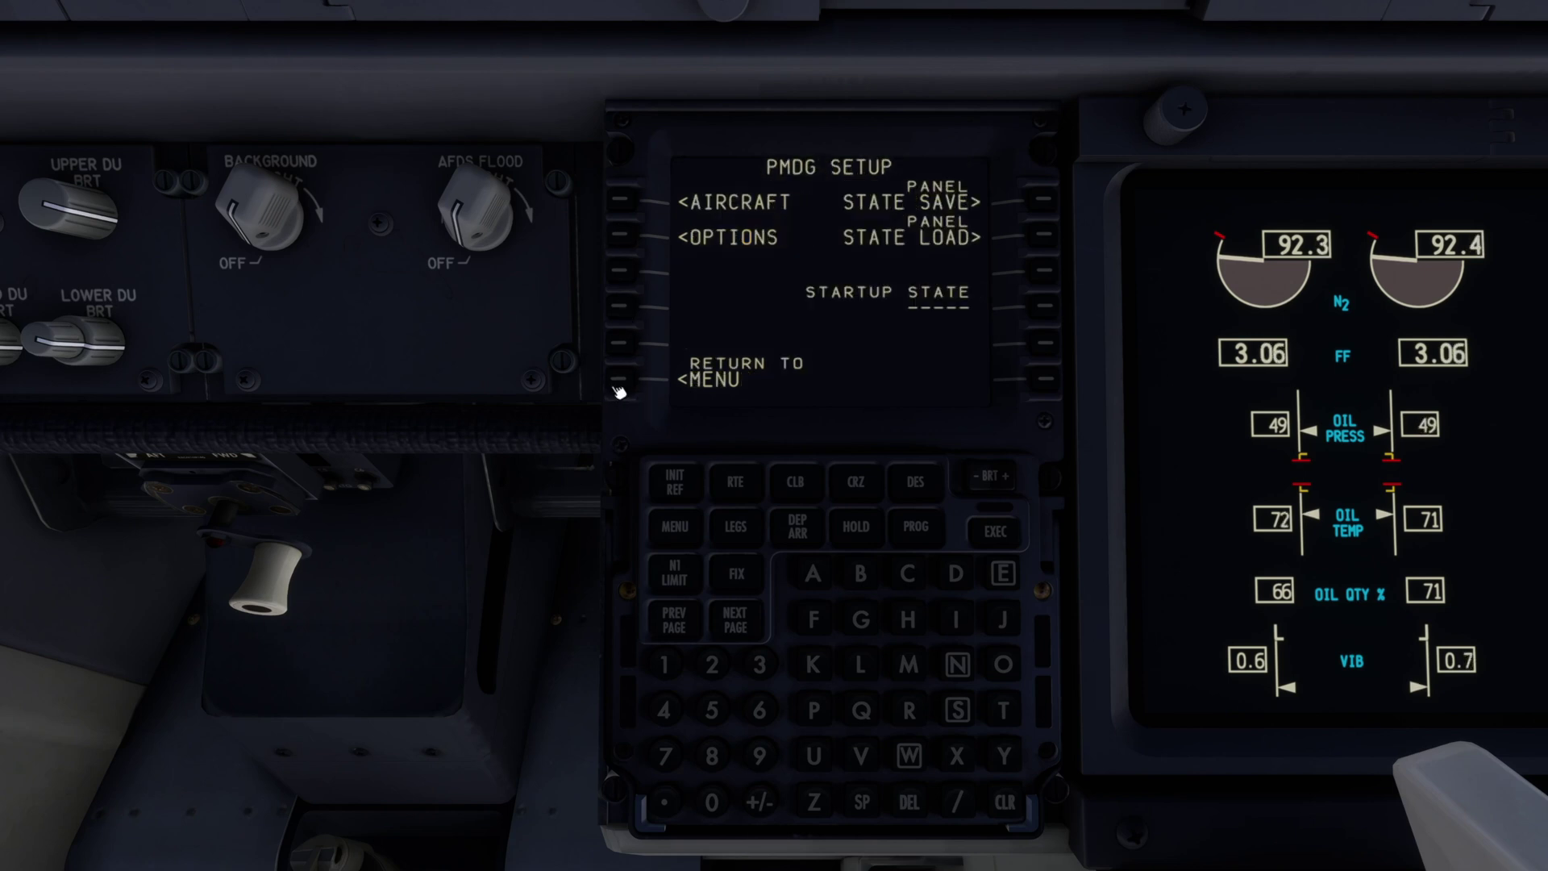
{"action": "left_click", "coordinate": [627, 205]}
Step: Page through the failure categories to the PRESSURIZATION FAILURES programmable list
{"action": "left_click", "coordinate": [620, 272]}
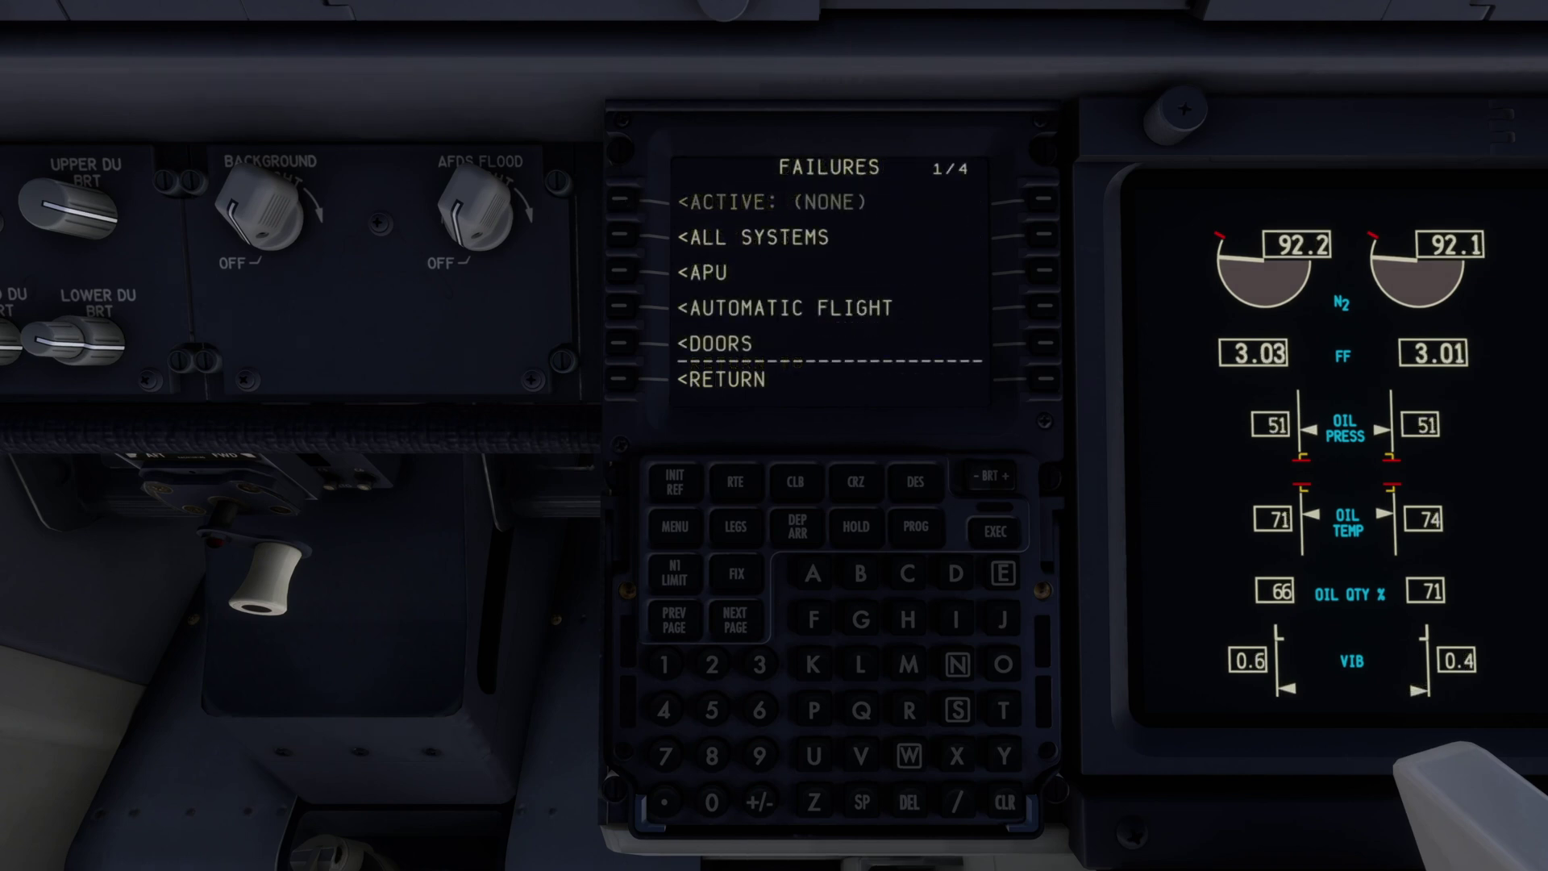
{"action": "left_click", "coordinate": [742, 630]}
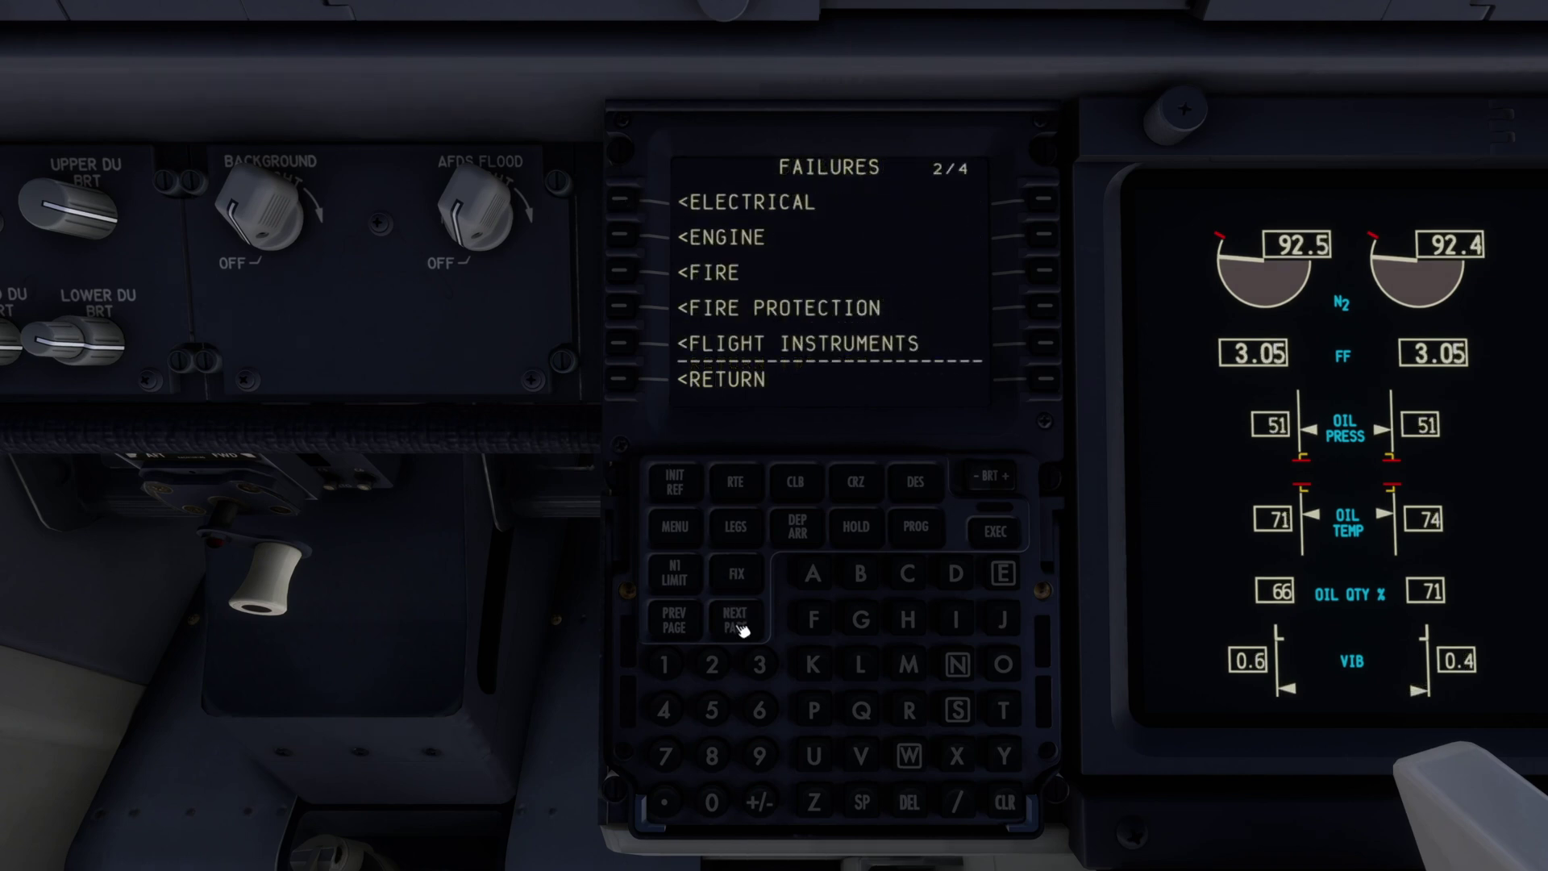
{"action": "left_click", "coordinate": [742, 629]}
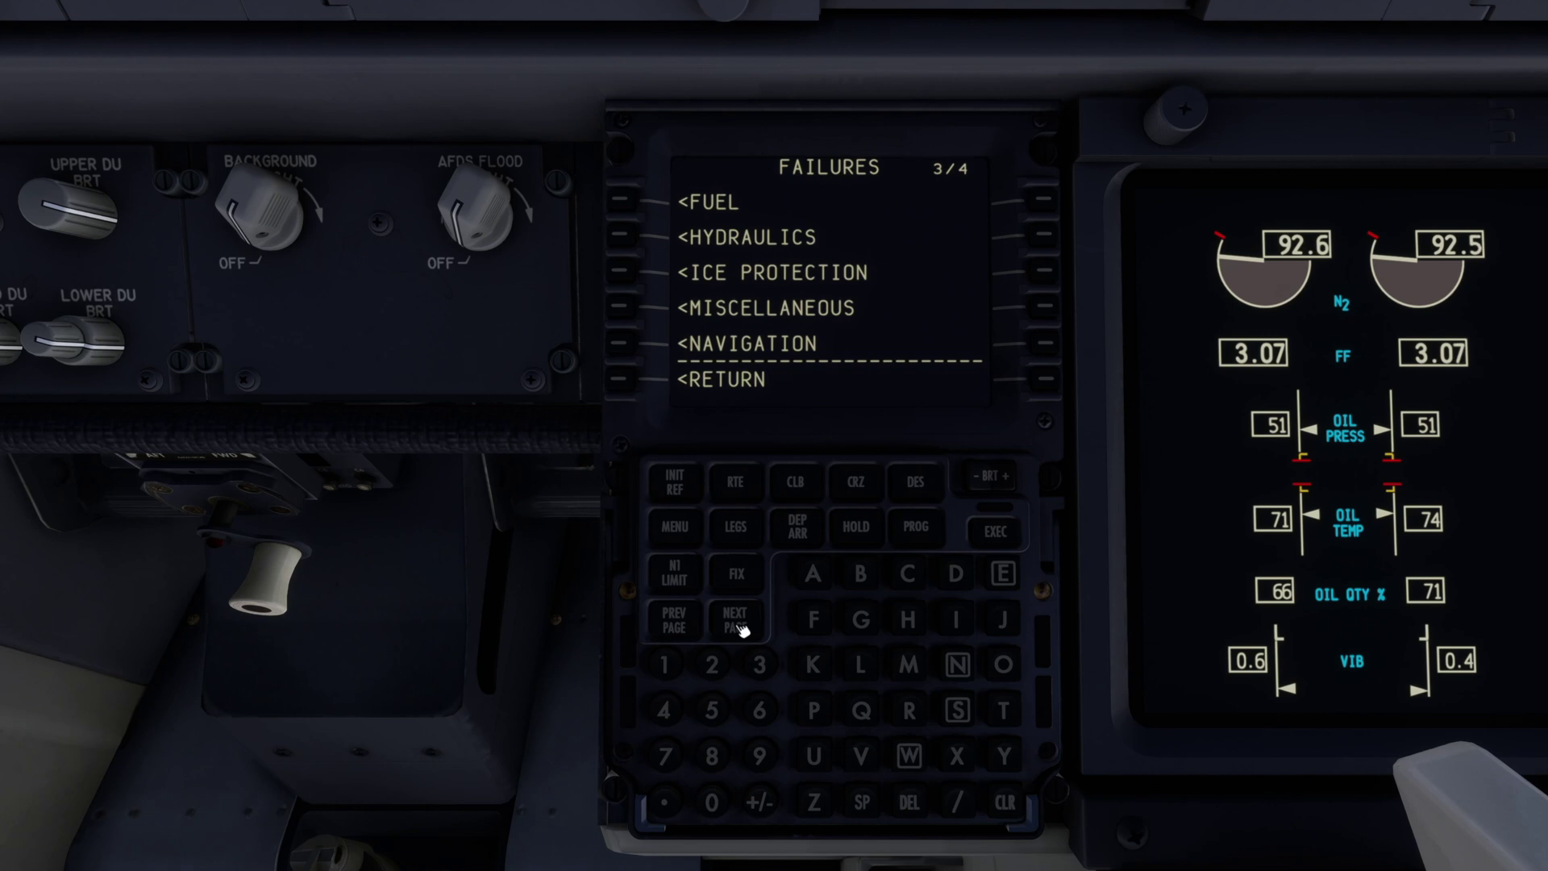
{"action": "left_click", "coordinate": [735, 625]}
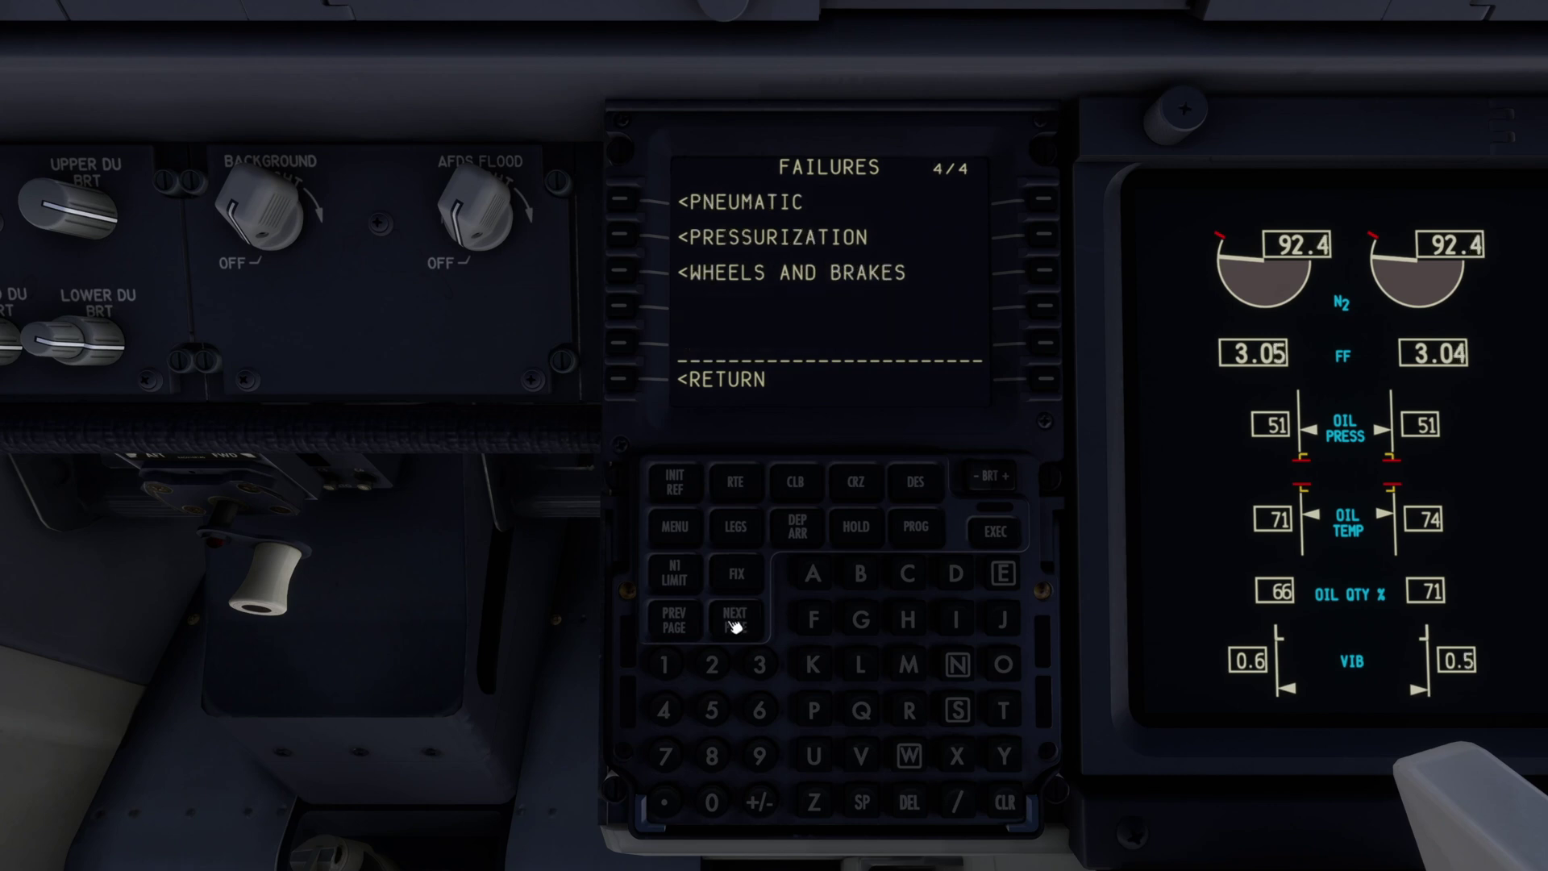
{"action": "left_click", "coordinate": [628, 241]}
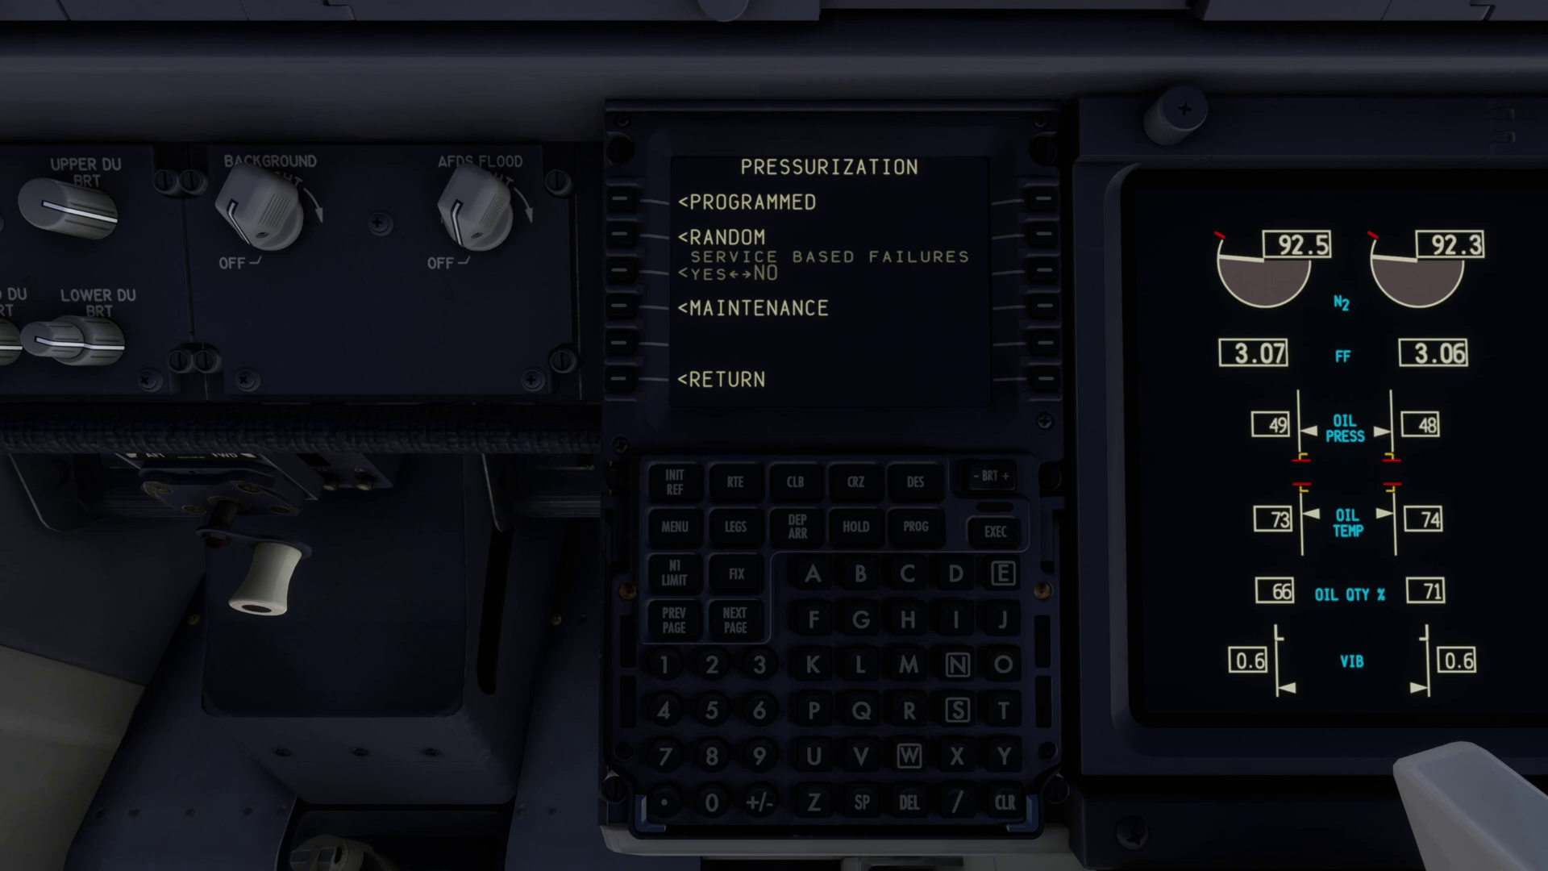
{"action": "left_click", "coordinate": [620, 209]}
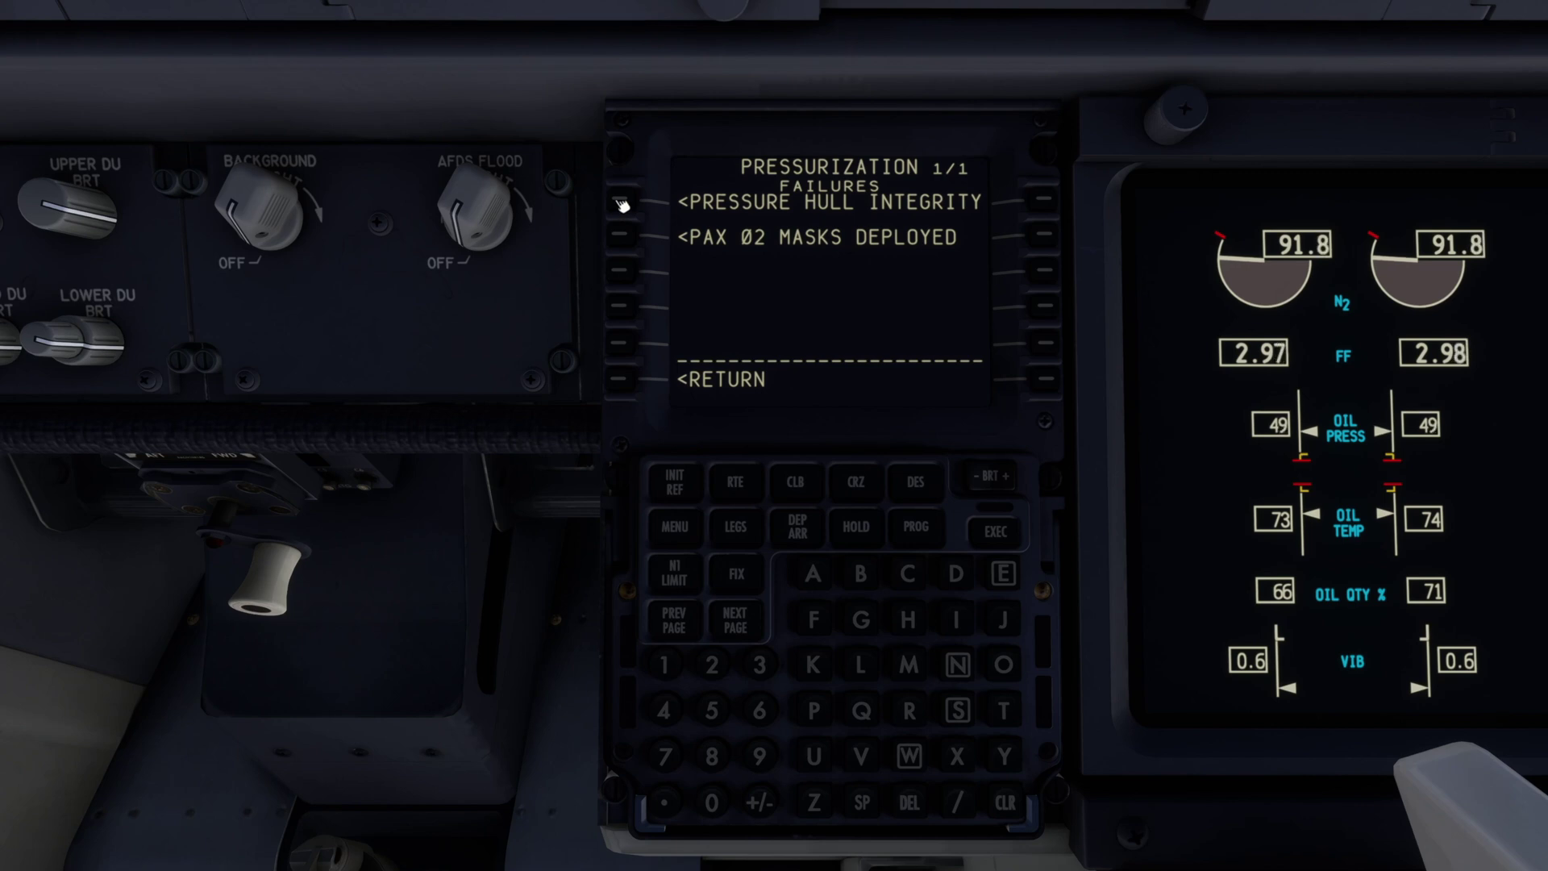
Step: Arm PRESSURE HULL INTEGRITY with a 30-second activation delay and execute it
{"action": "left_click", "coordinate": [621, 203]}
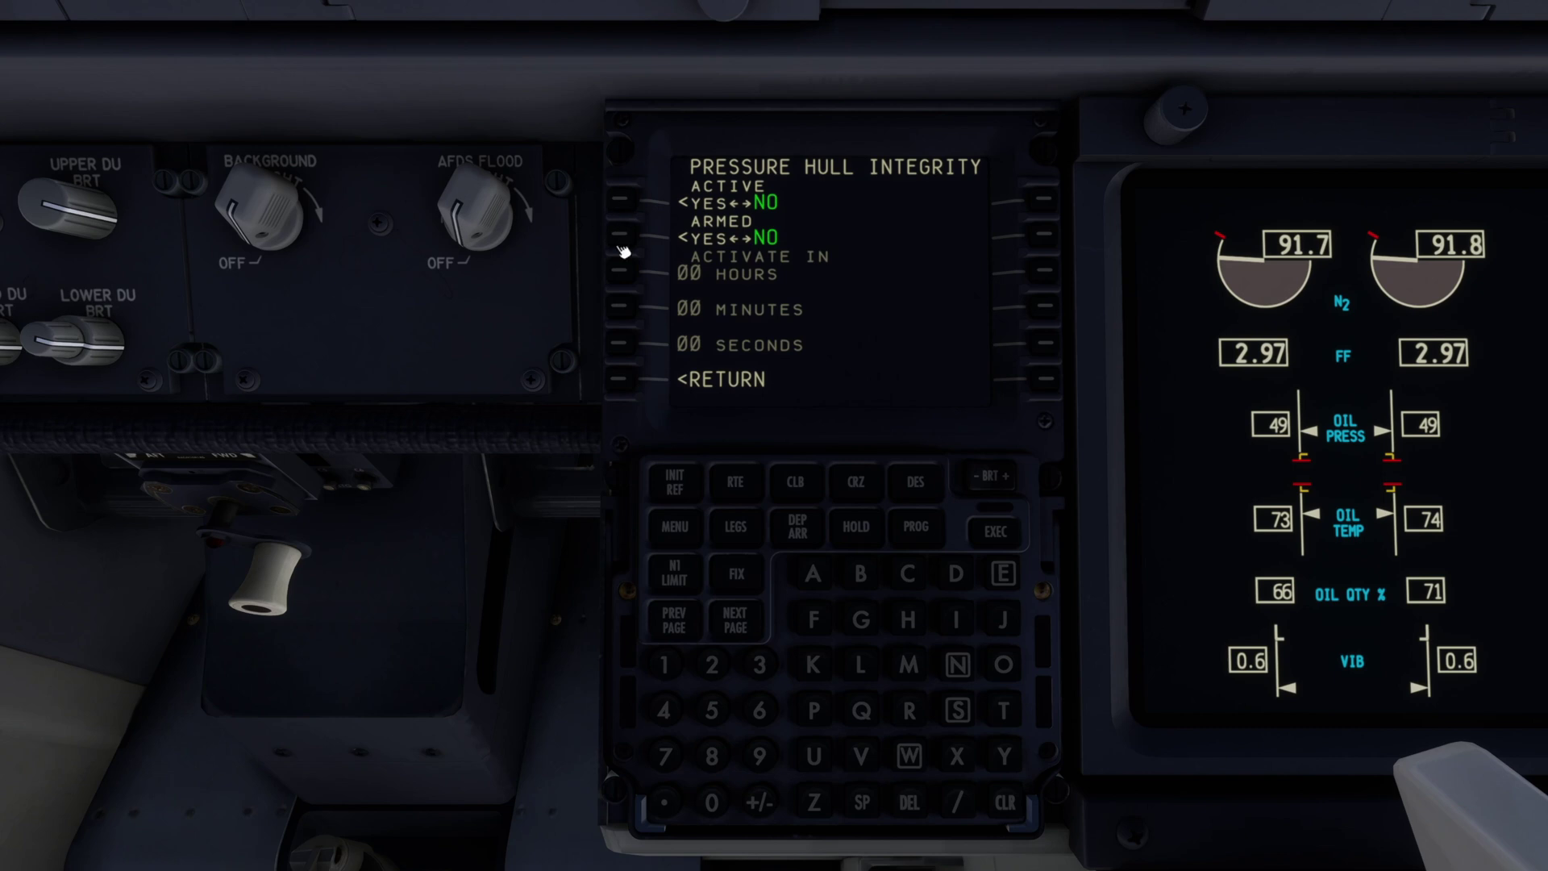
{"action": "left_click", "coordinate": [623, 238]}
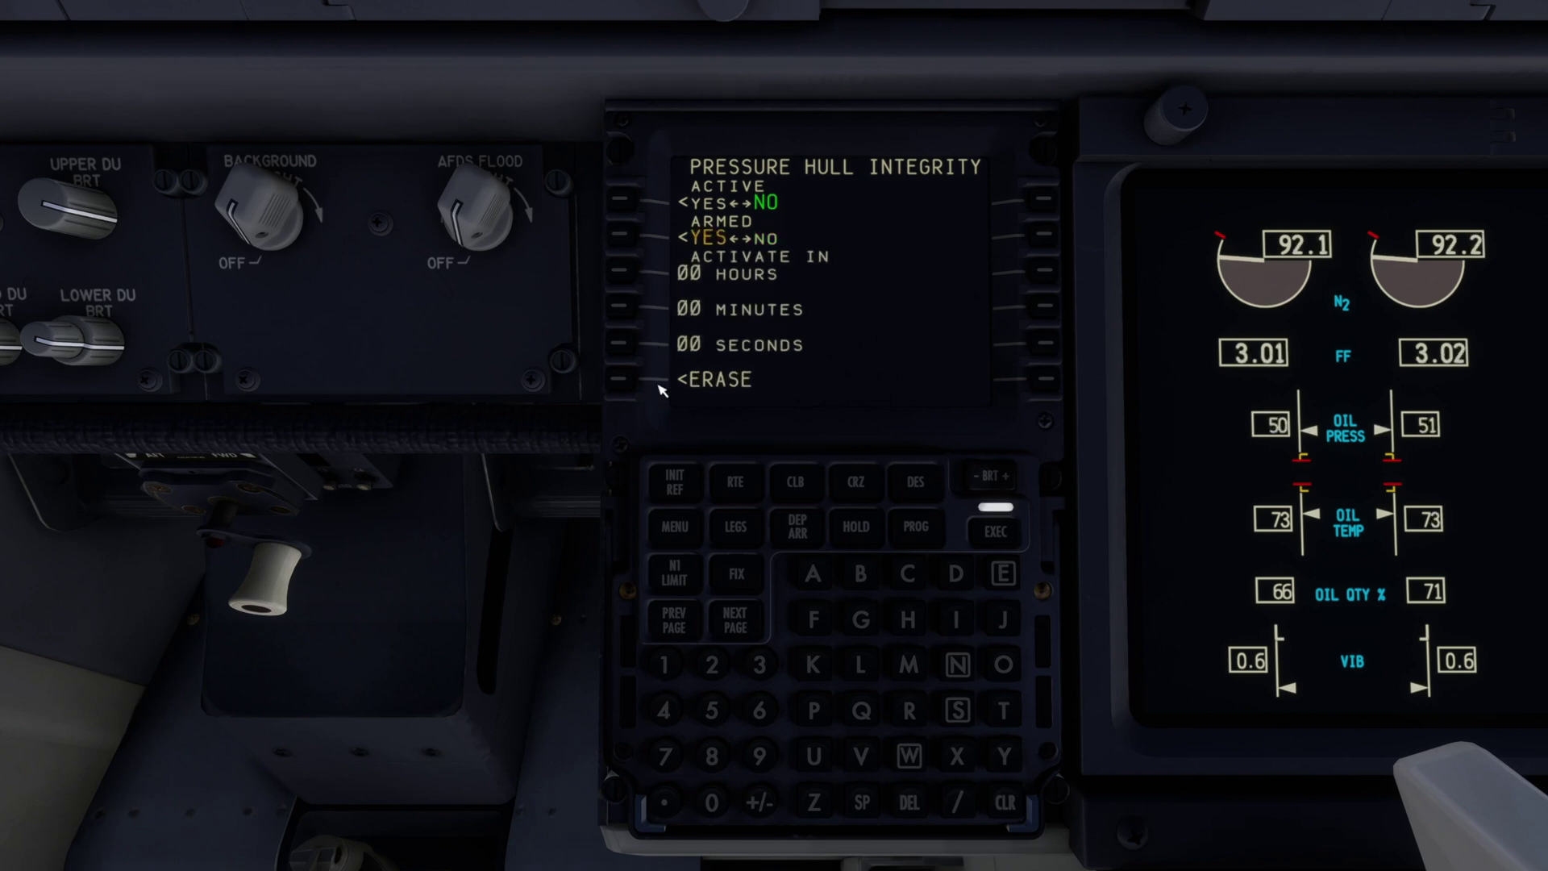
{"action": "left_click", "coordinate": [760, 665]}
{"action": "left_click", "coordinate": [622, 344]}
{"action": "left_click", "coordinate": [997, 536]}
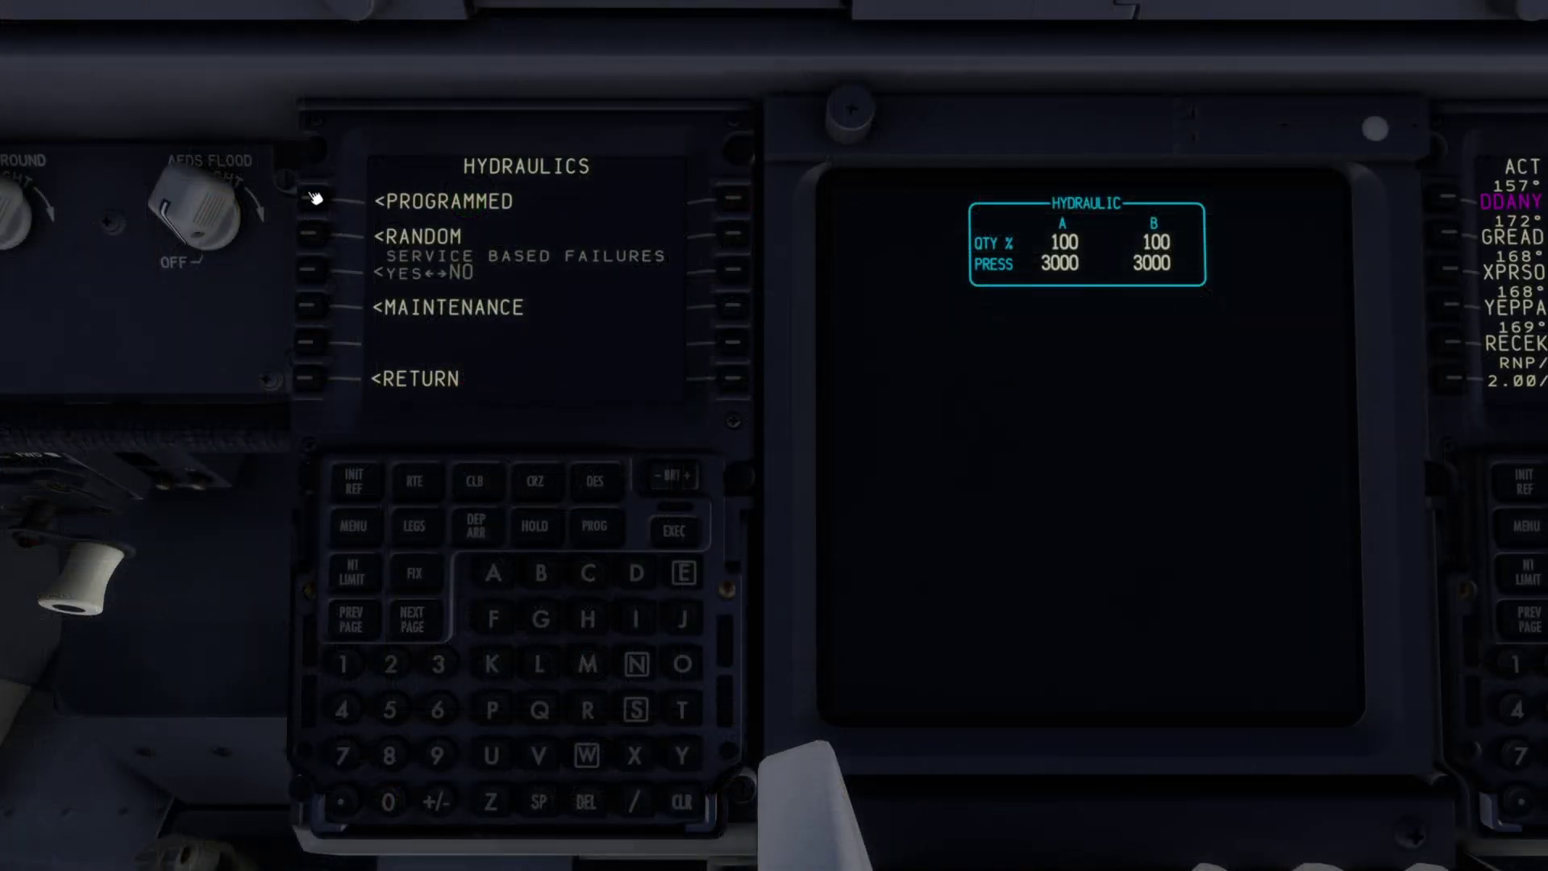
Step: Bring up the HYDRAULICS FAILURES page on the FMC
{"action": "left_click", "coordinate": [314, 198]}
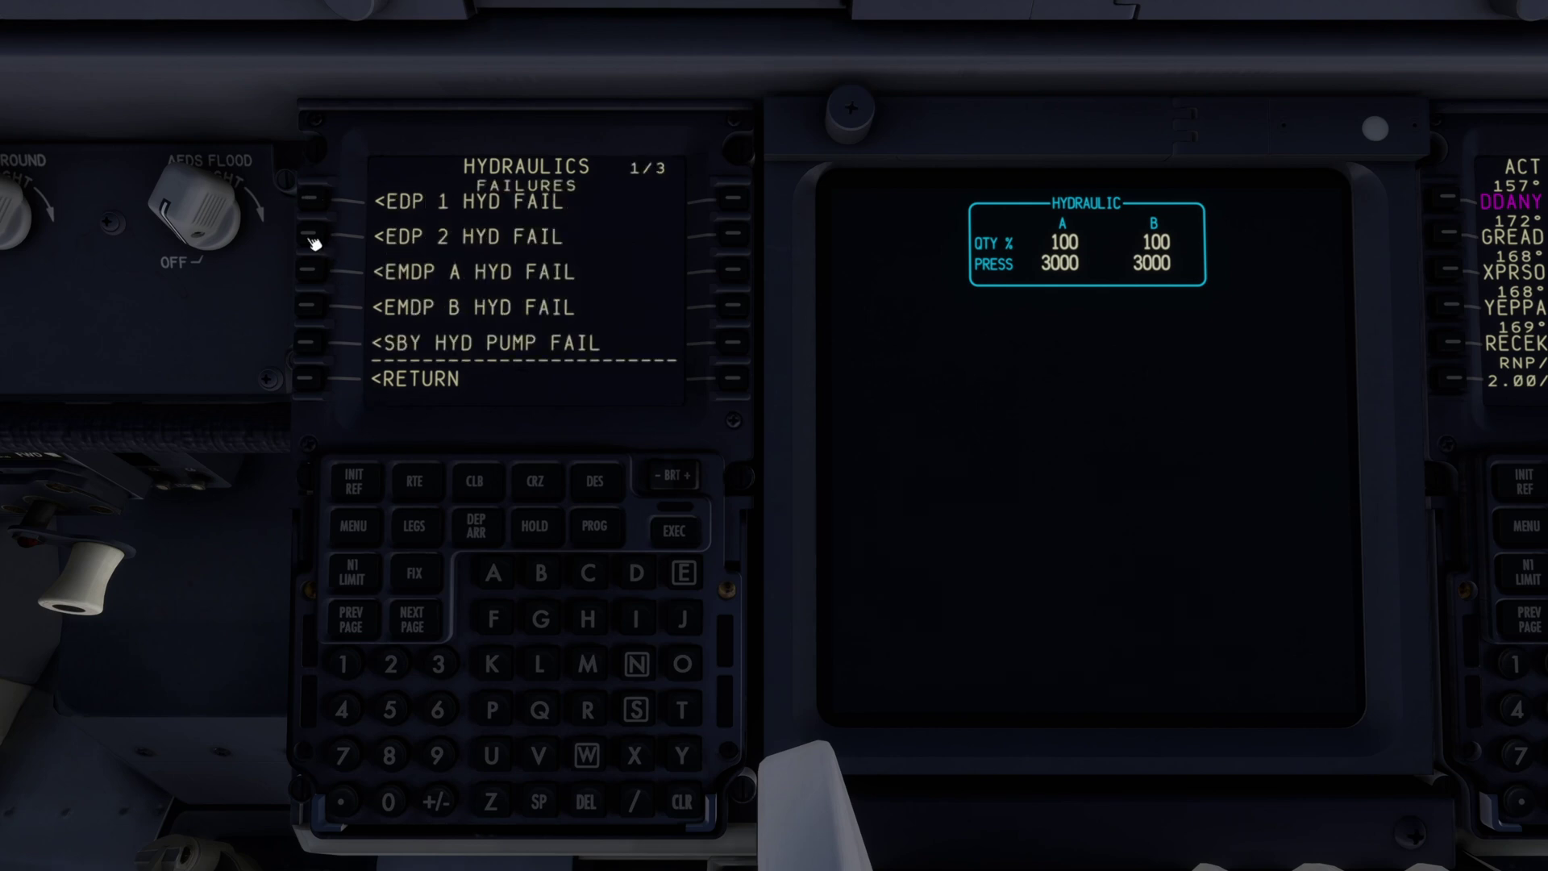
Step: Set the programmed EDP 2 HYD LEAK failure ACTIVE, execute, and return to the hydraulics menu
{"action": "left_click", "coordinate": [415, 619]}
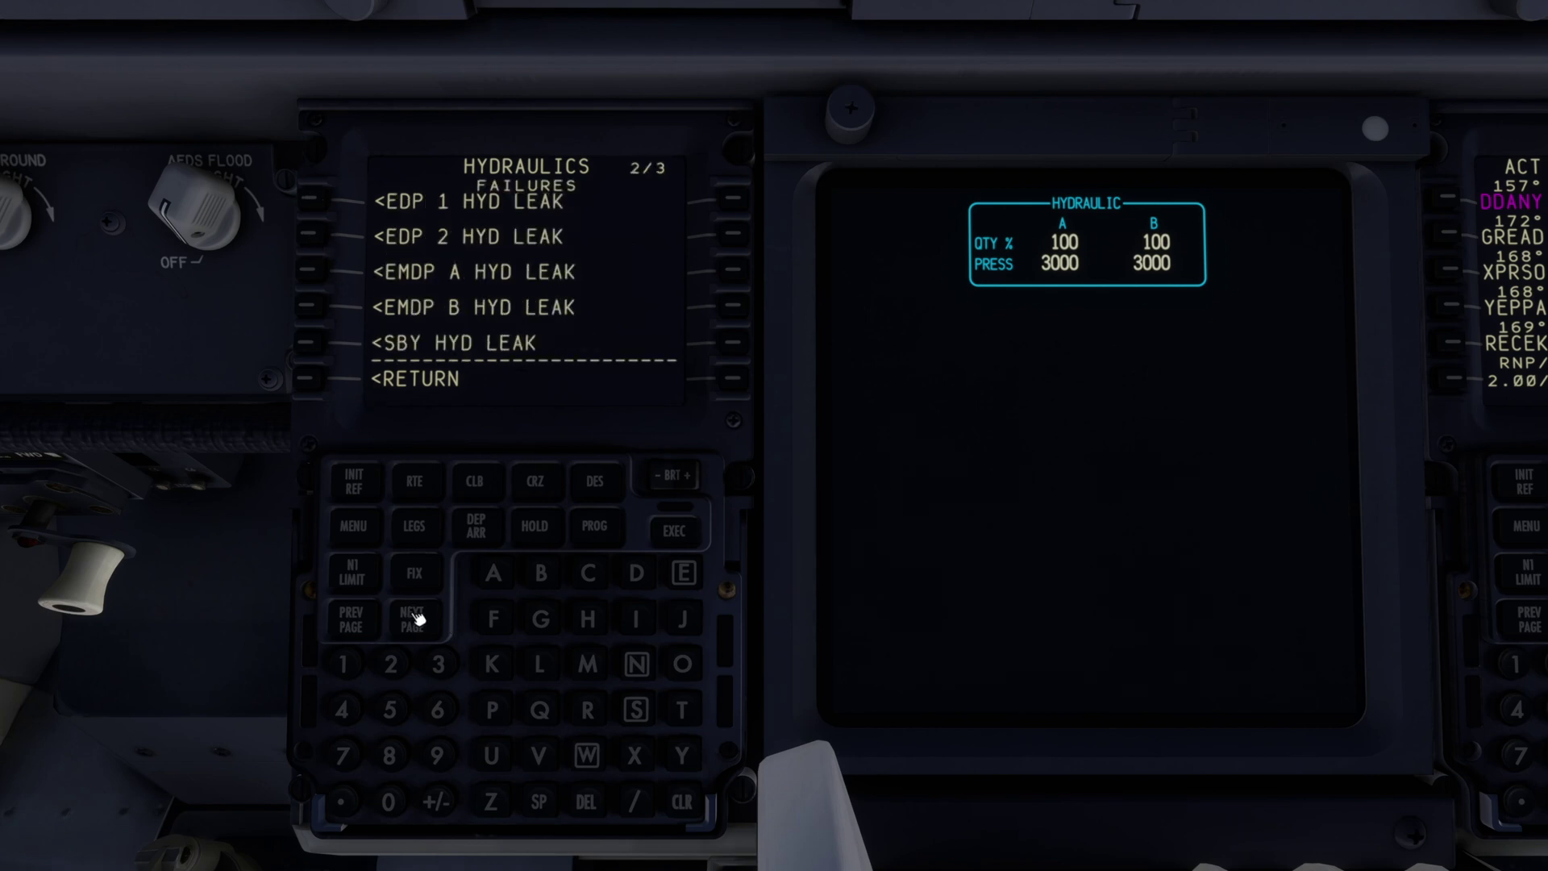
{"action": "left_click", "coordinate": [313, 236]}
{"action": "left_click", "coordinate": [314, 202]}
{"action": "left_click", "coordinate": [671, 530]}
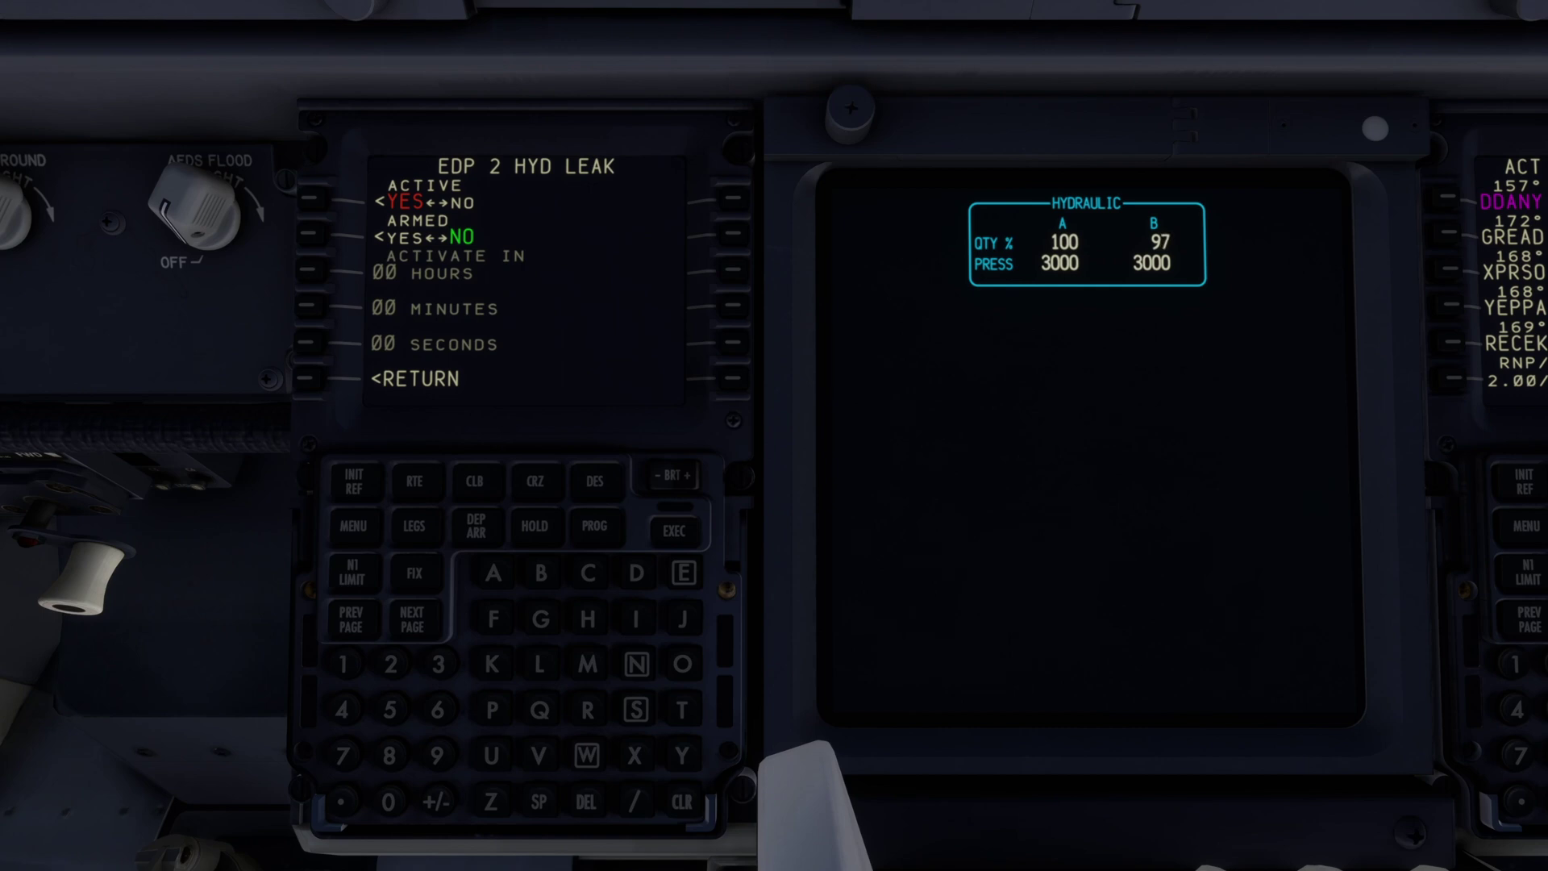
{"action": "left_click", "coordinate": [308, 378]}
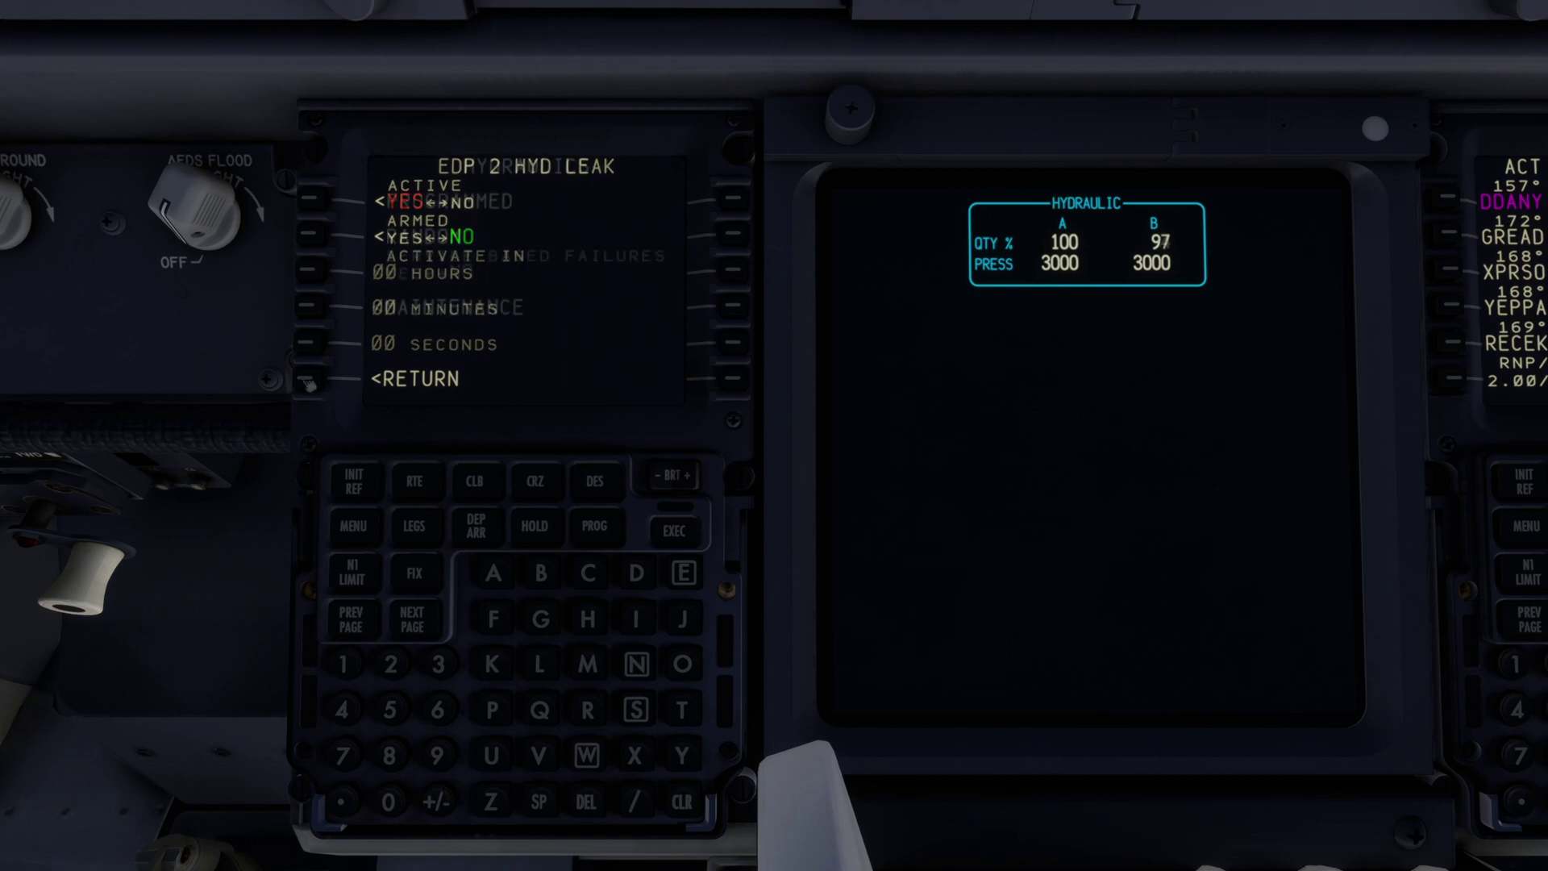
Step: Set RANDOM FAILURES YES, 1 event per 10 hours, LIMITED EVENTS YES, and execute
{"action": "left_click", "coordinate": [308, 242]}
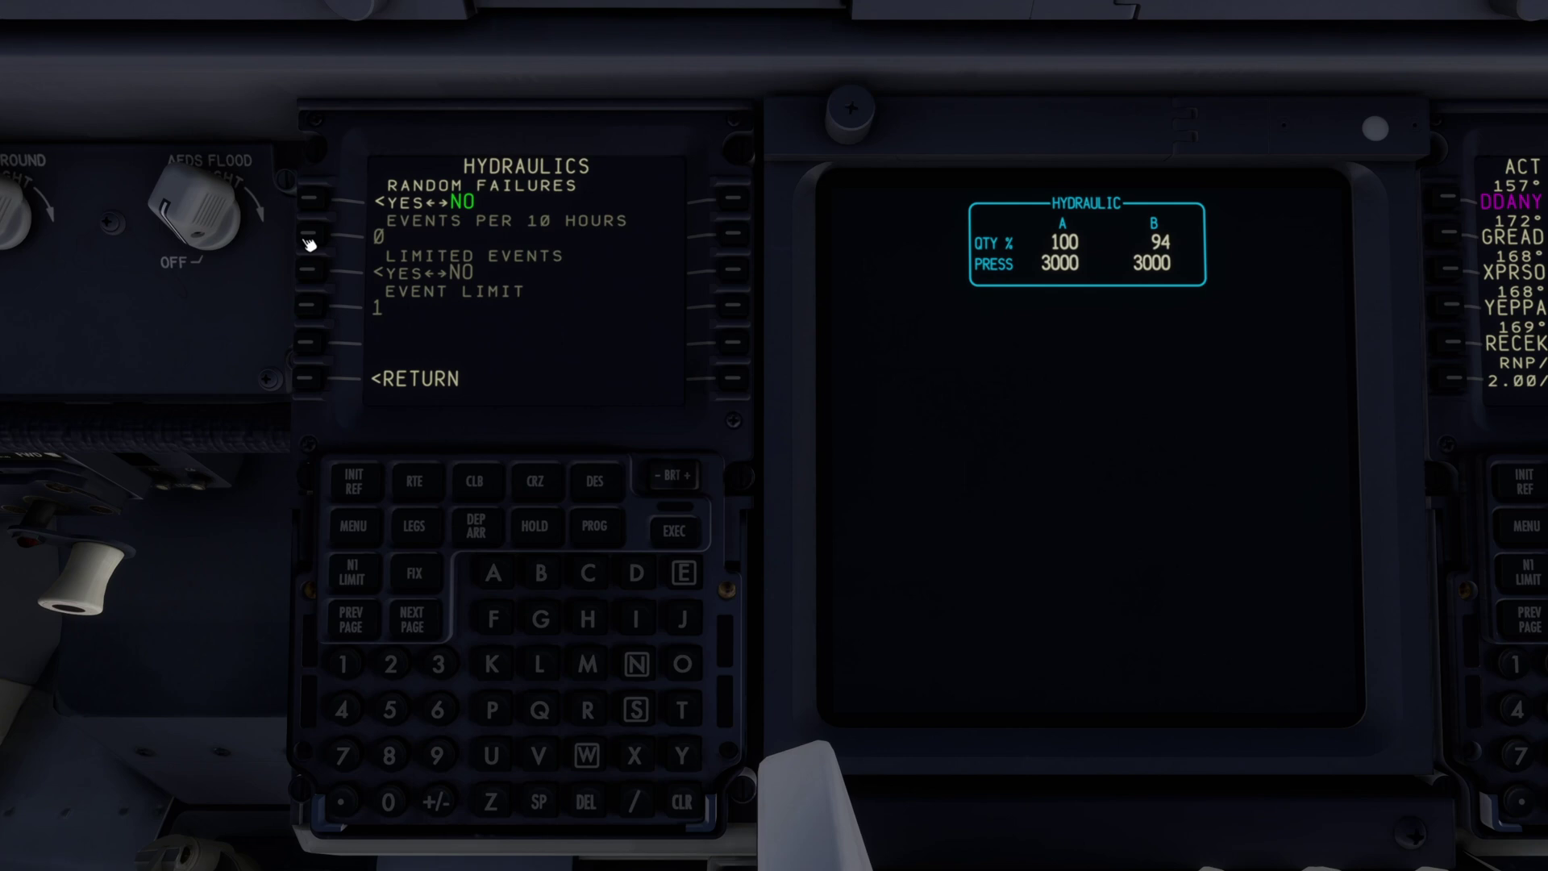
{"action": "left_click", "coordinate": [309, 203]}
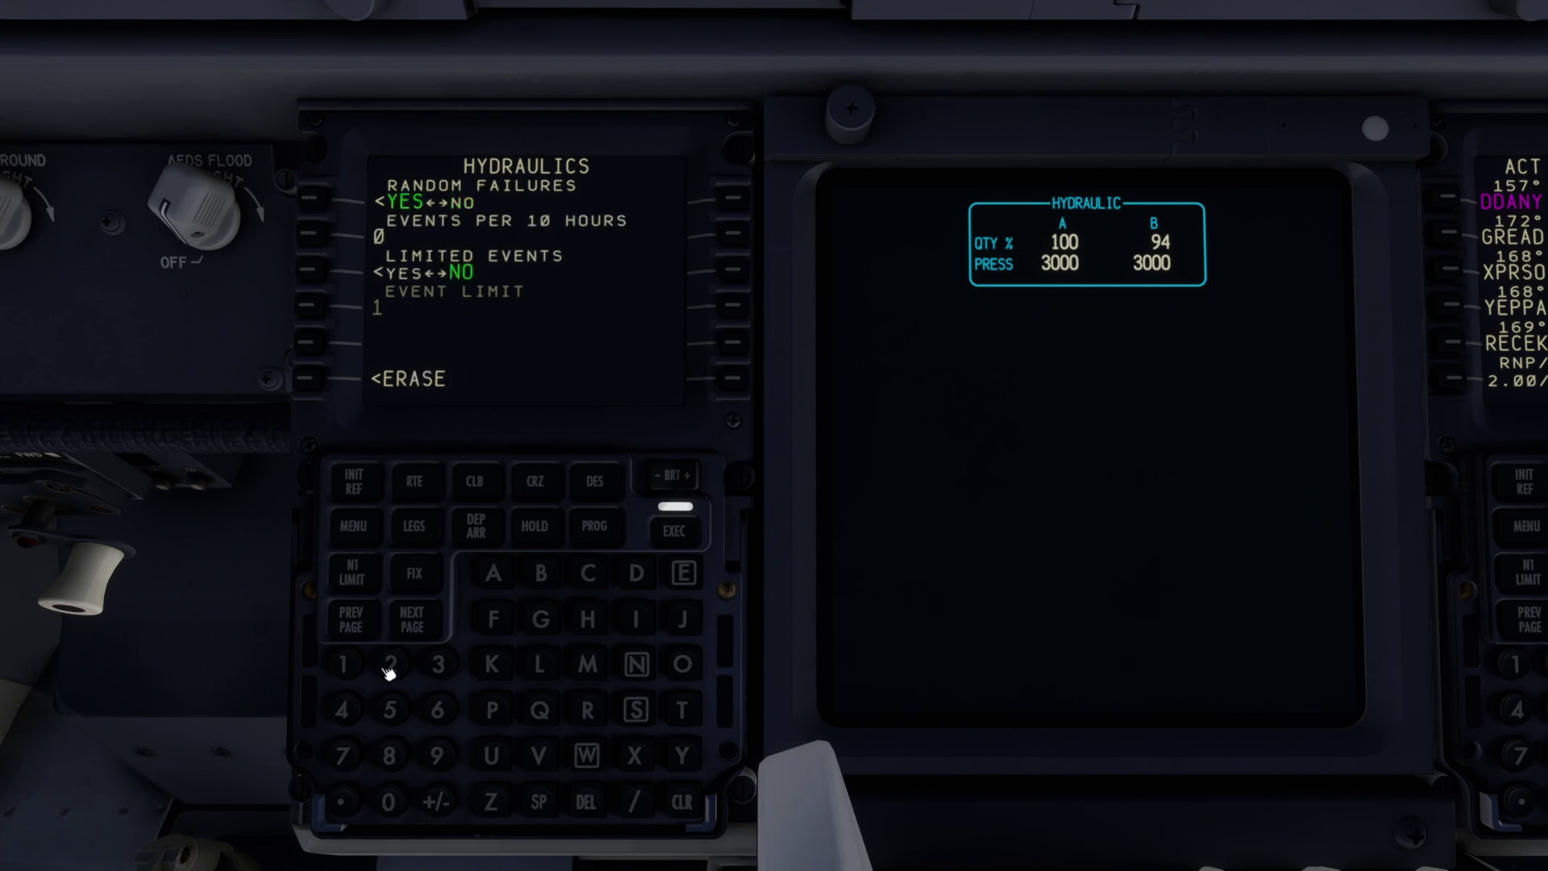
{"action": "left_click", "coordinate": [346, 666]}
{"action": "left_click", "coordinate": [313, 239]}
{"action": "left_click", "coordinate": [309, 271]}
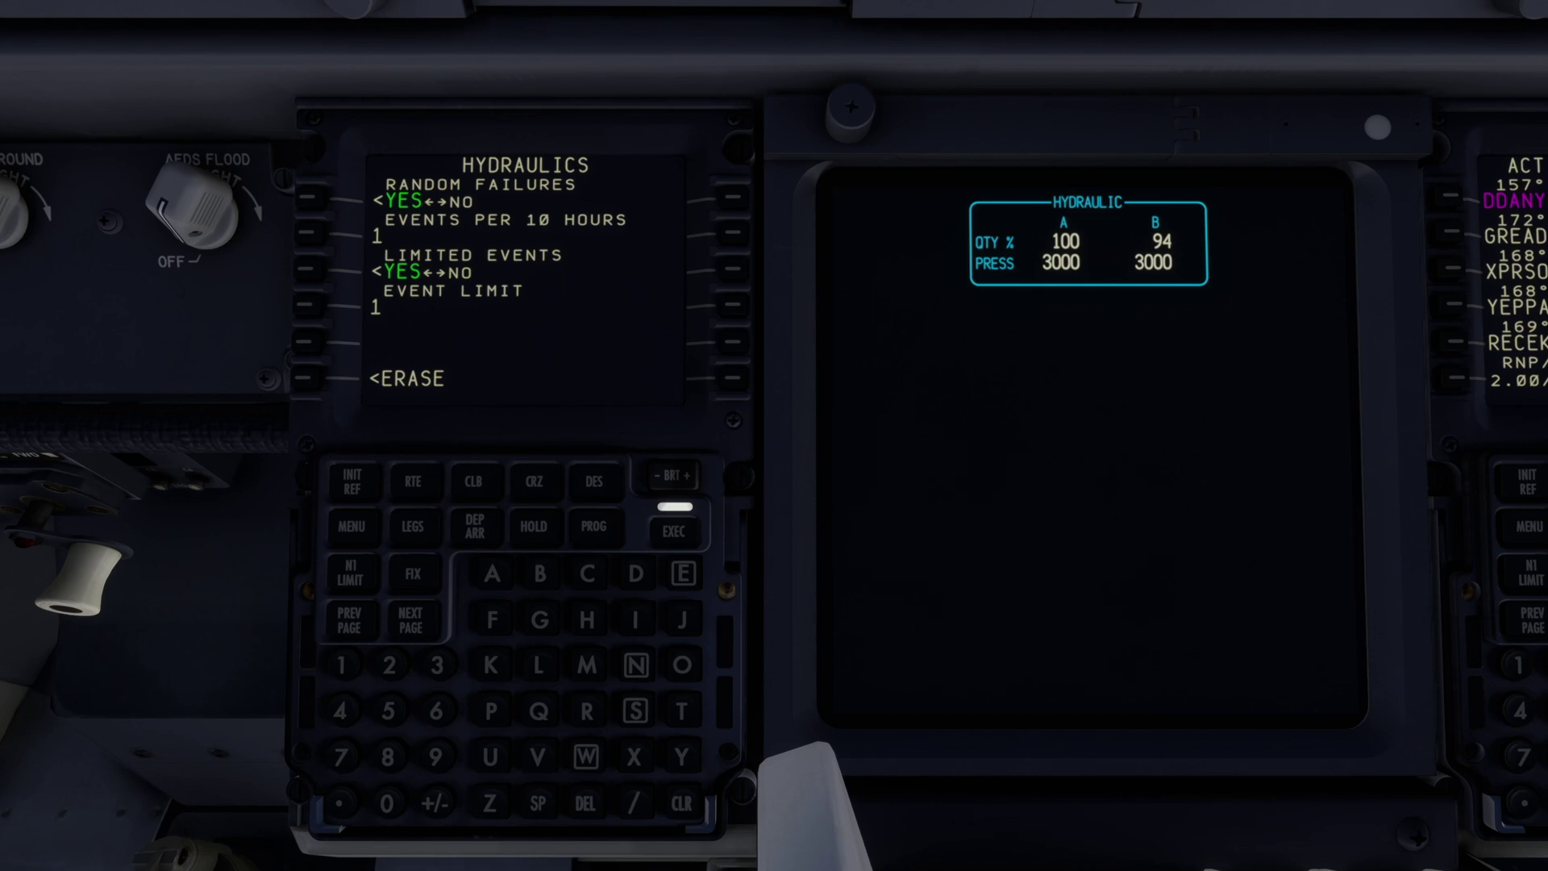
{"action": "left_click", "coordinate": [686, 535]}
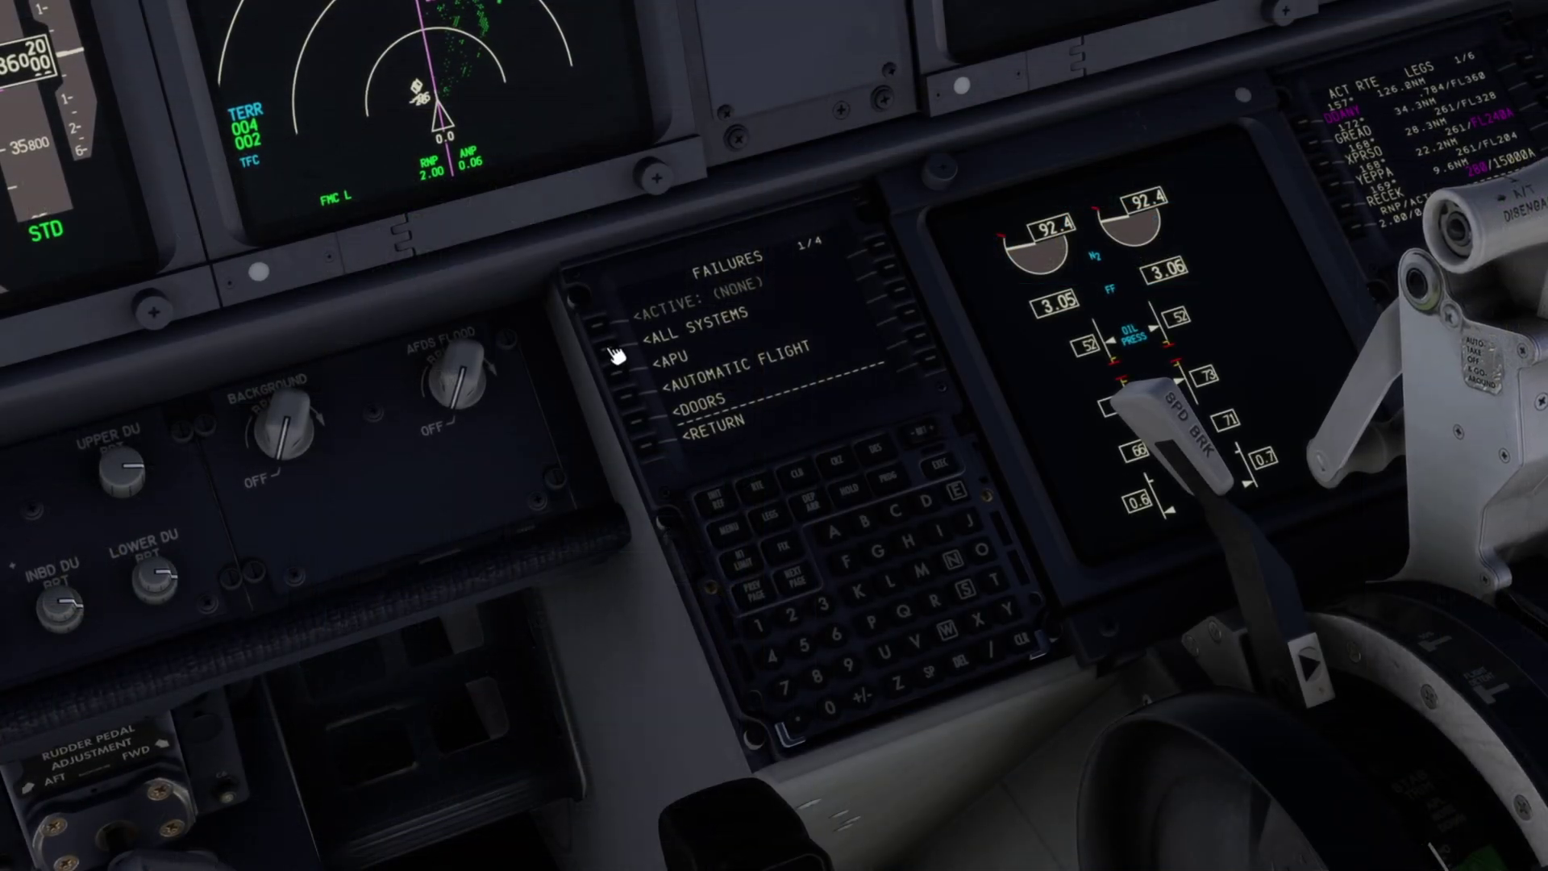
Step: In ALL SYSTEMS failures, toggle SERVICE BASED FAILURES to YES and back to NO
{"action": "left_click", "coordinate": [615, 355]}
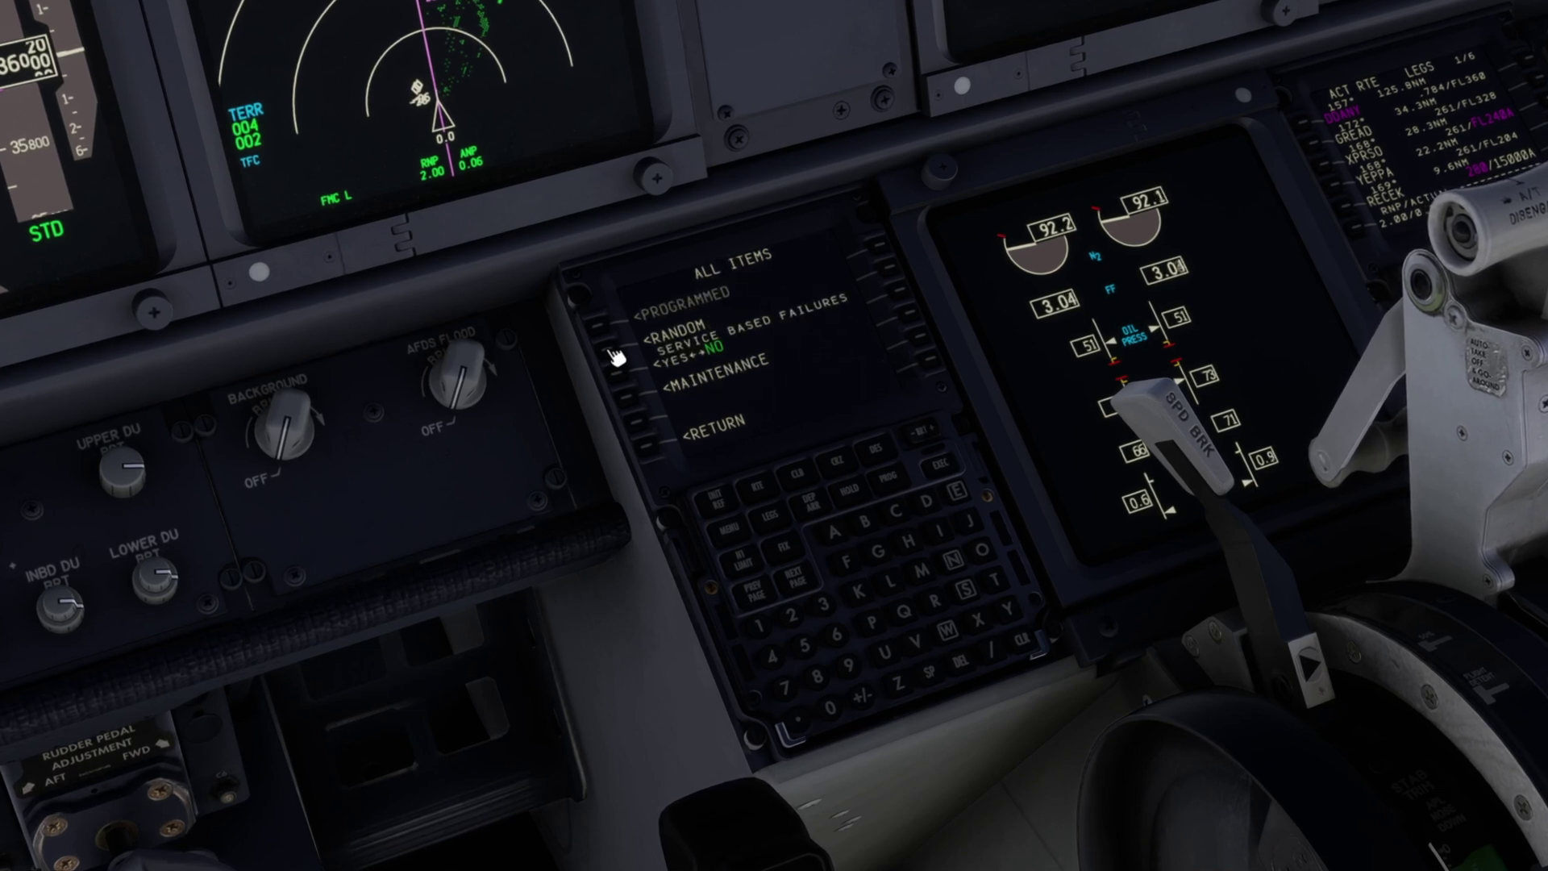
{"action": "left_click", "coordinate": [618, 361]}
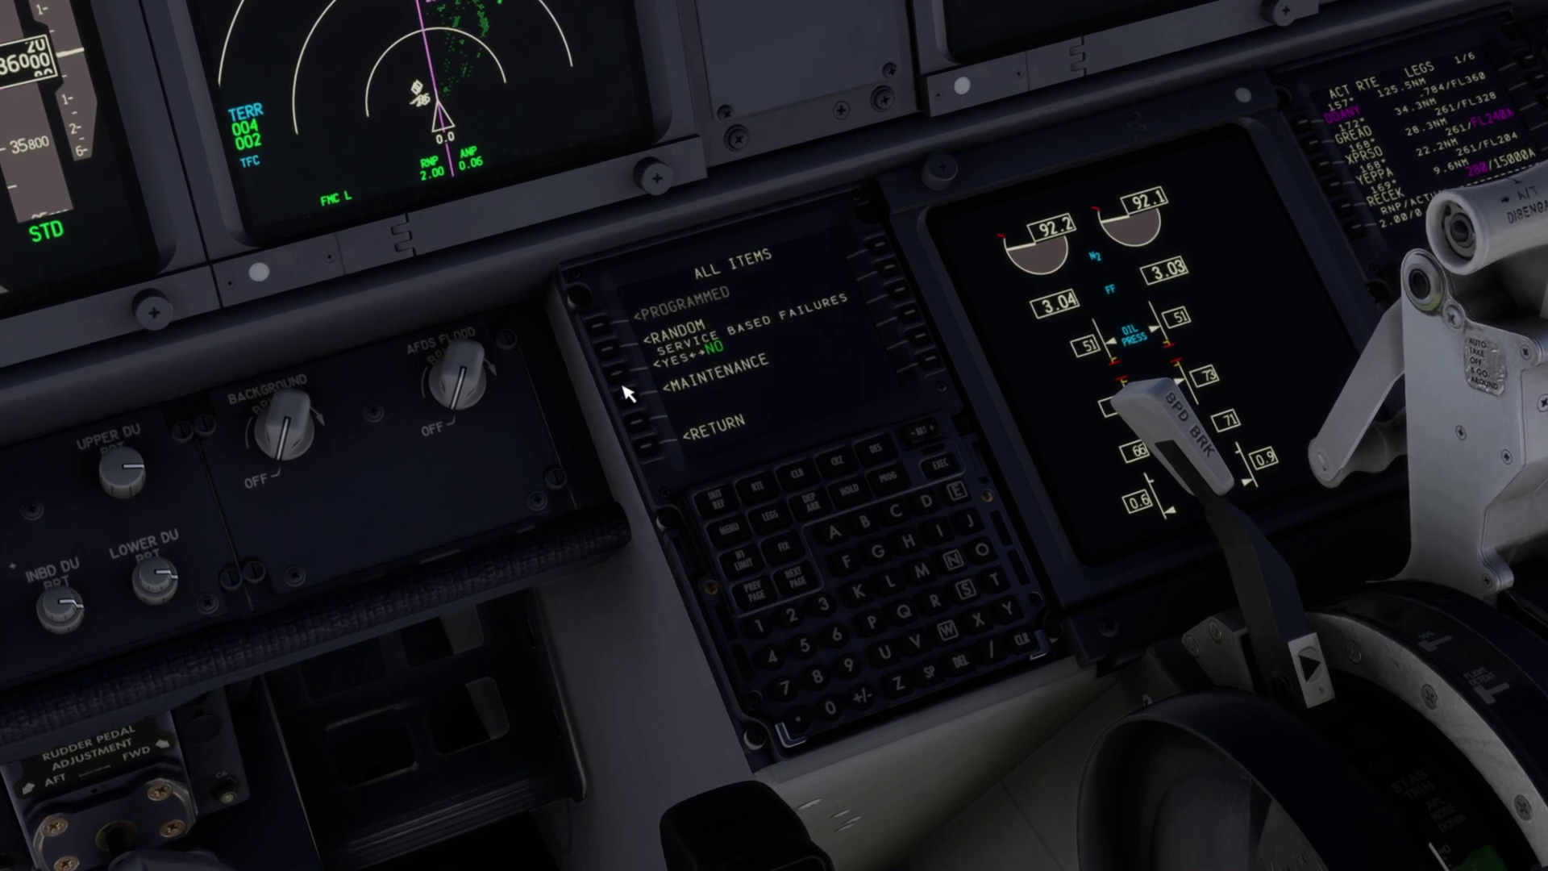
{"action": "left_click", "coordinate": [626, 382]}
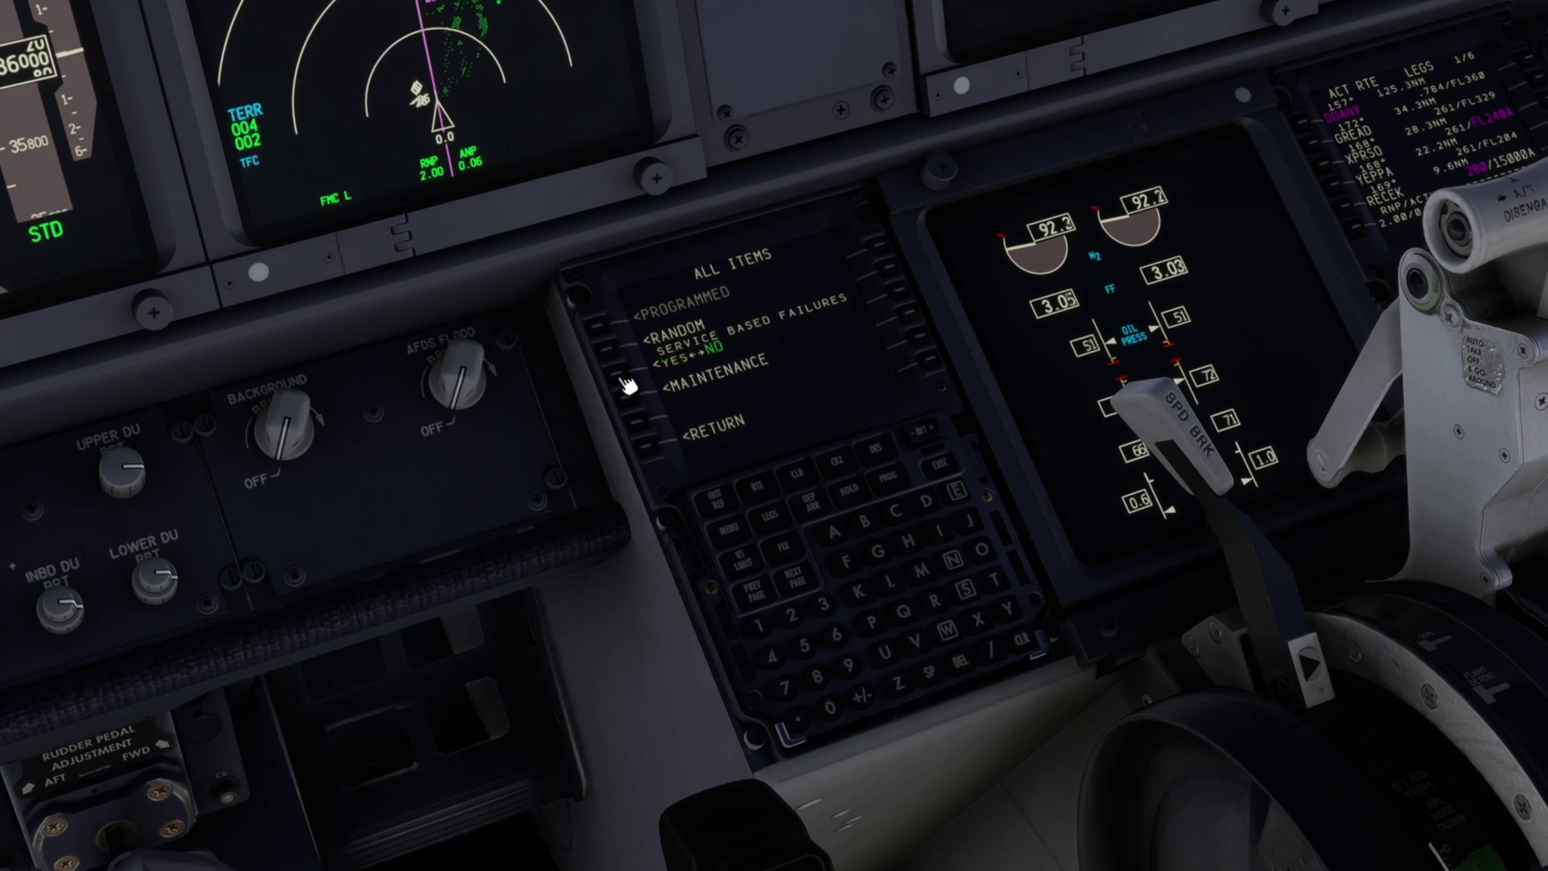